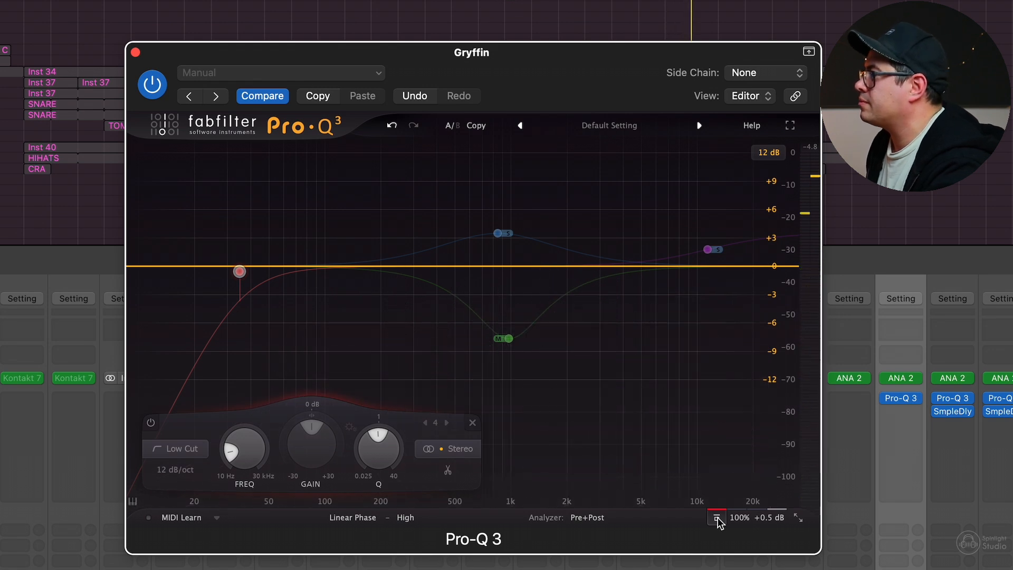
Take the EQ out of bypass and enable its Low Cut band near 35 Hz, viewing that band's stereo placement options.
left_click(717, 518)
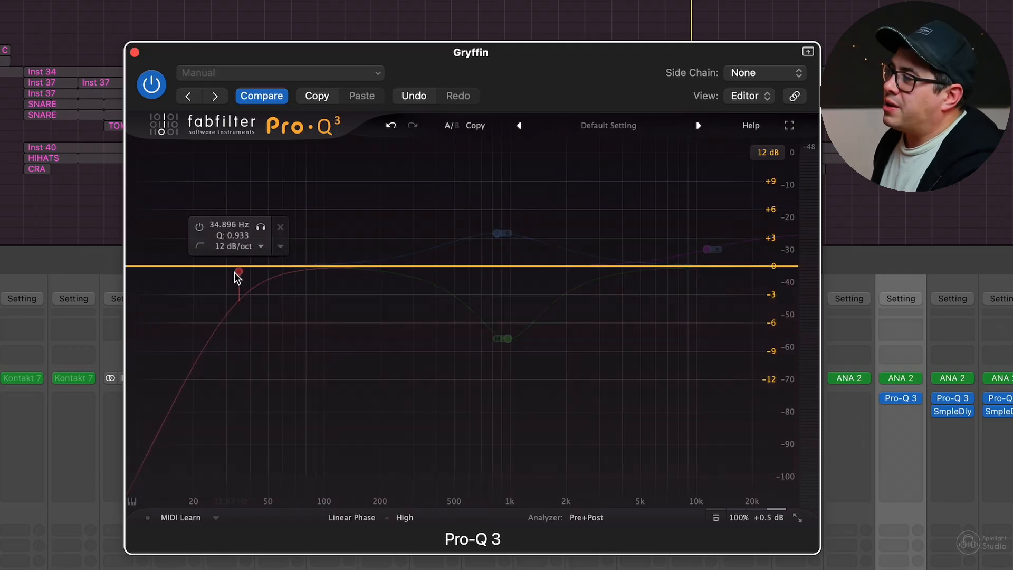
left_click(239, 271)
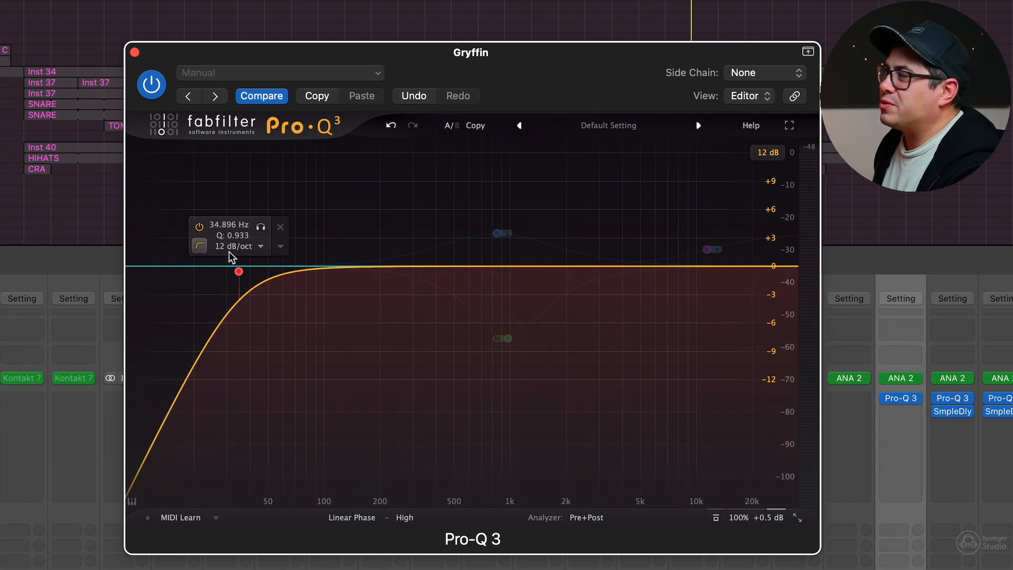
right_click(238, 271)
mouse_move(316, 336)
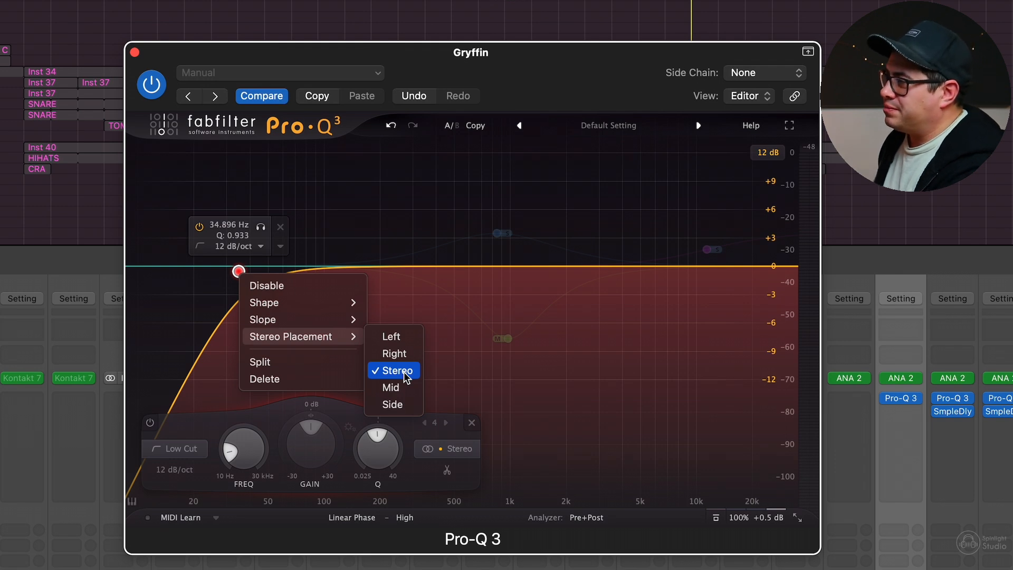
left_click(201, 322)
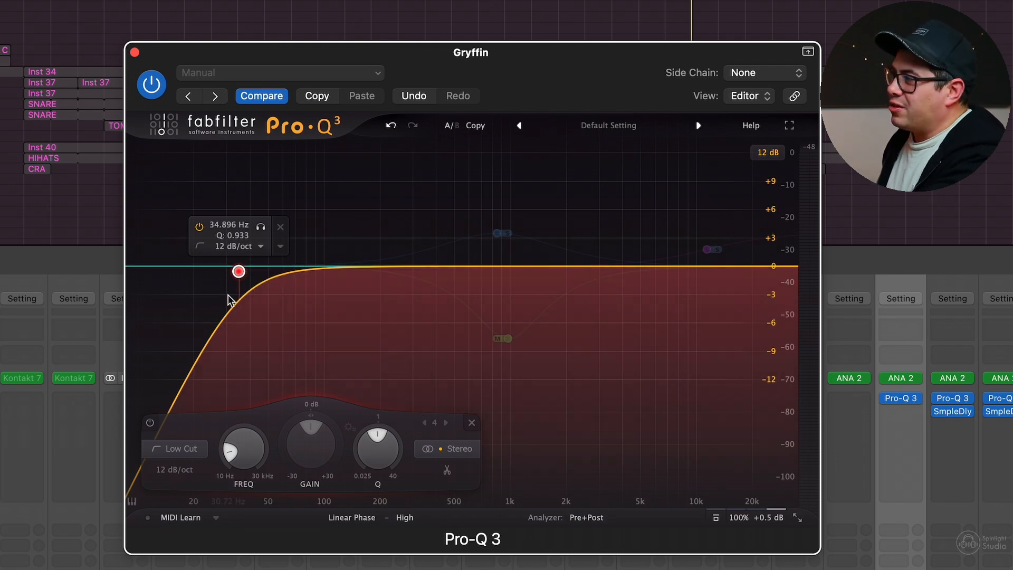
Enable the bell cut band near 977 Hz and choose Mid as its stereo placement.
left_click(507, 340)
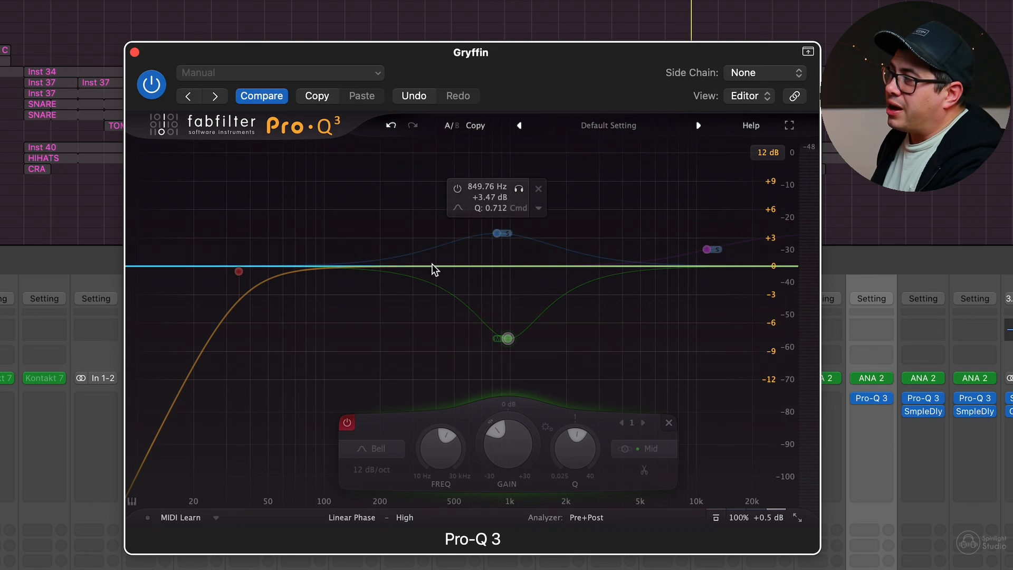
left_click(506, 339, "alt")
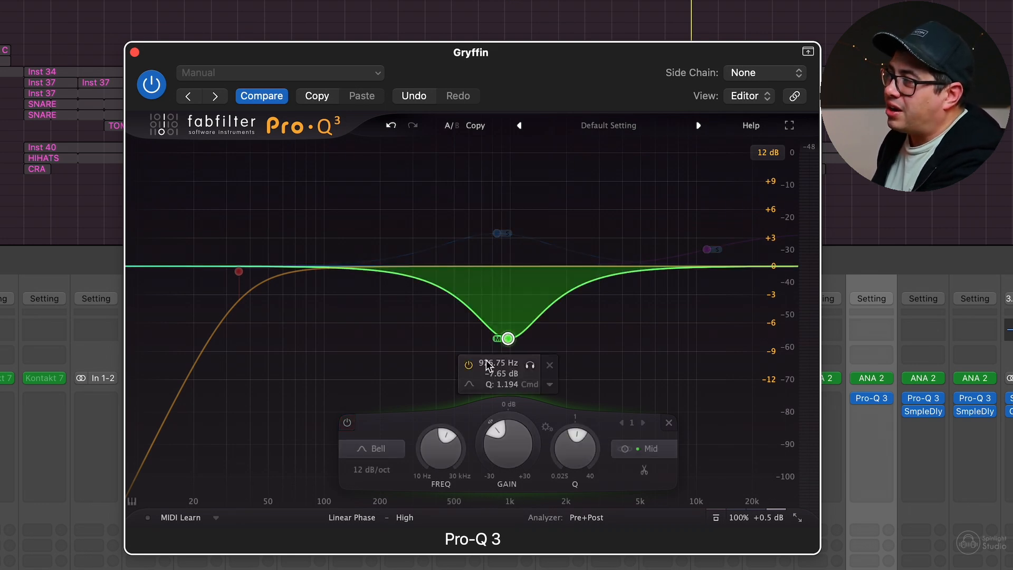
right_click(508, 339)
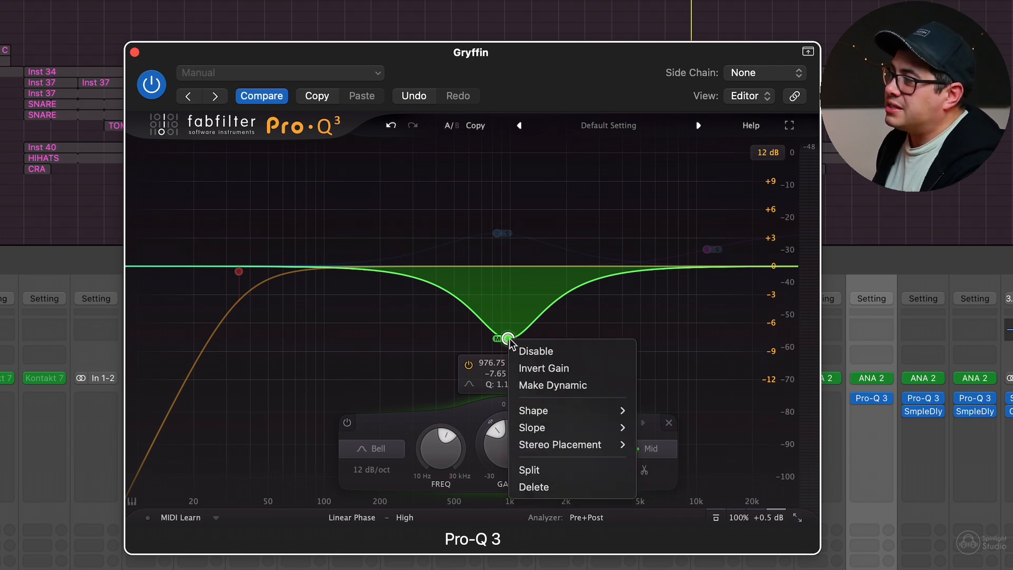
mouse_move(559, 447)
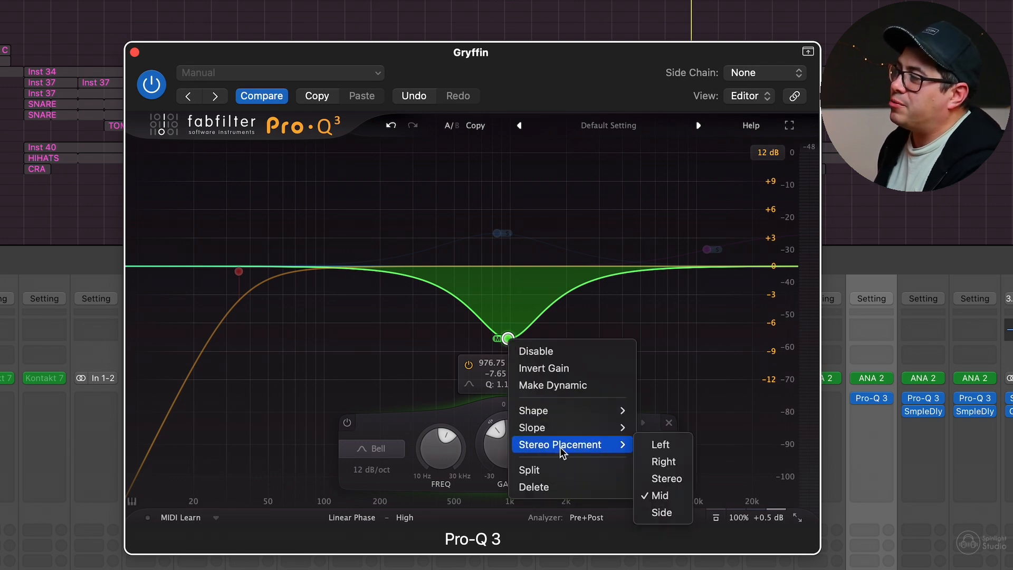
left_click(678, 501)
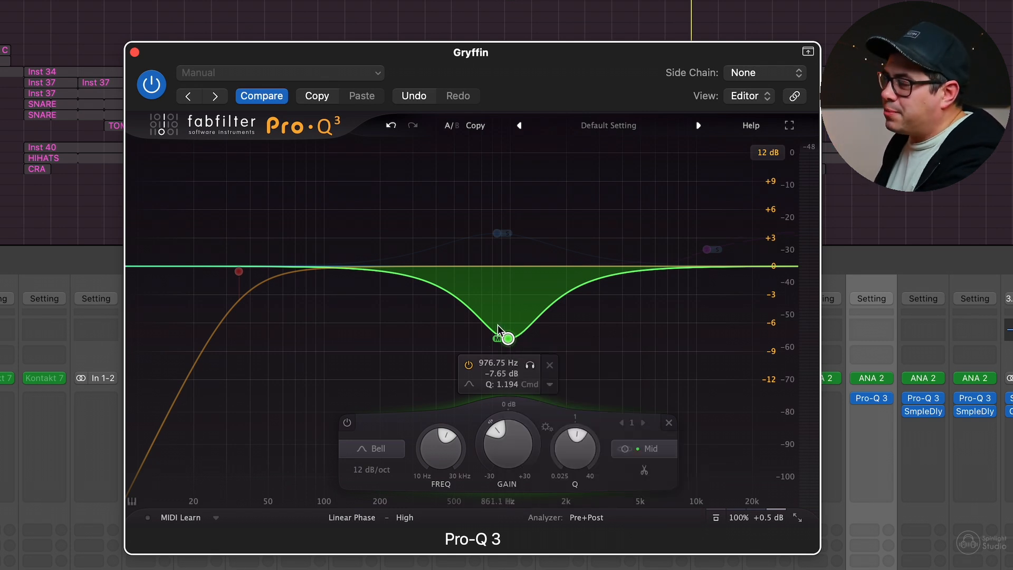
Play the track and compare the sound of the low cut and mid cut against the bypassed EQ.
key("space")
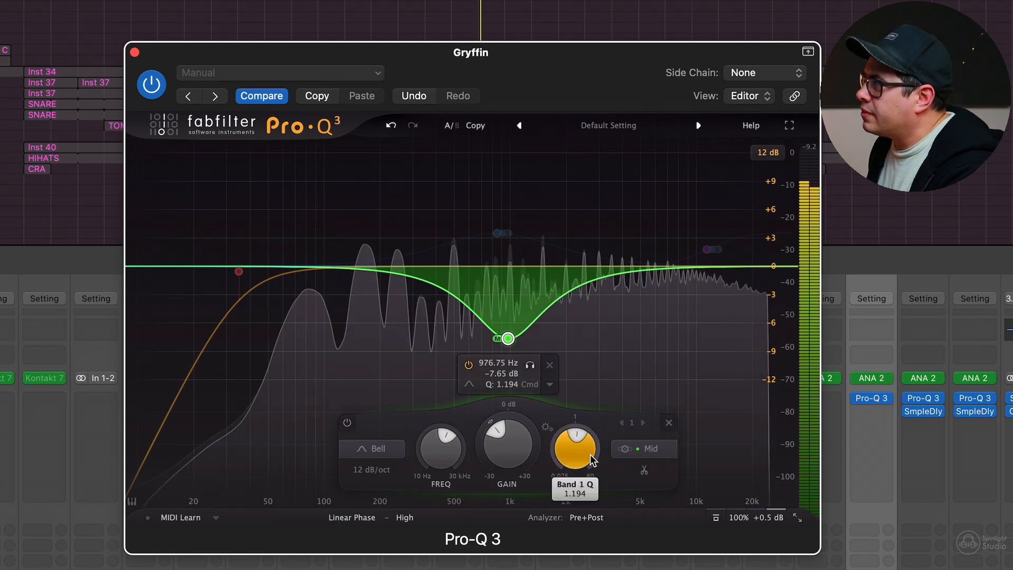
left_click(715, 522)
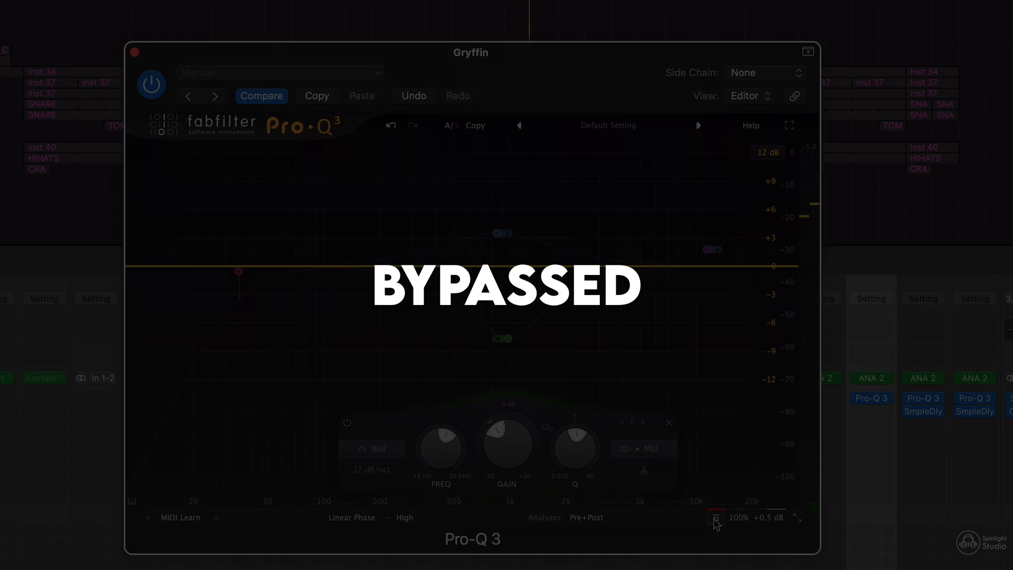
left_click(715, 521)
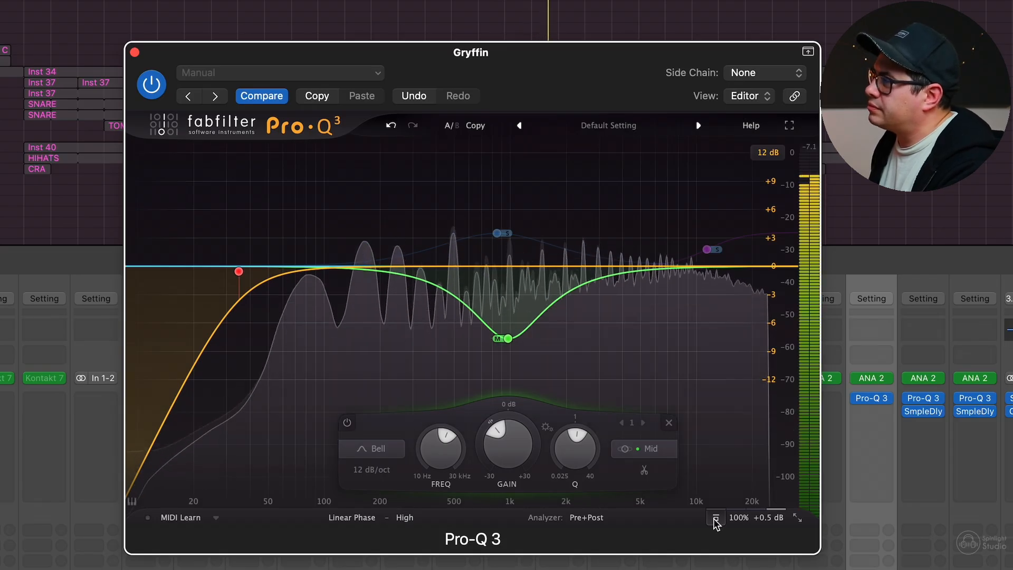
left_click(715, 521)
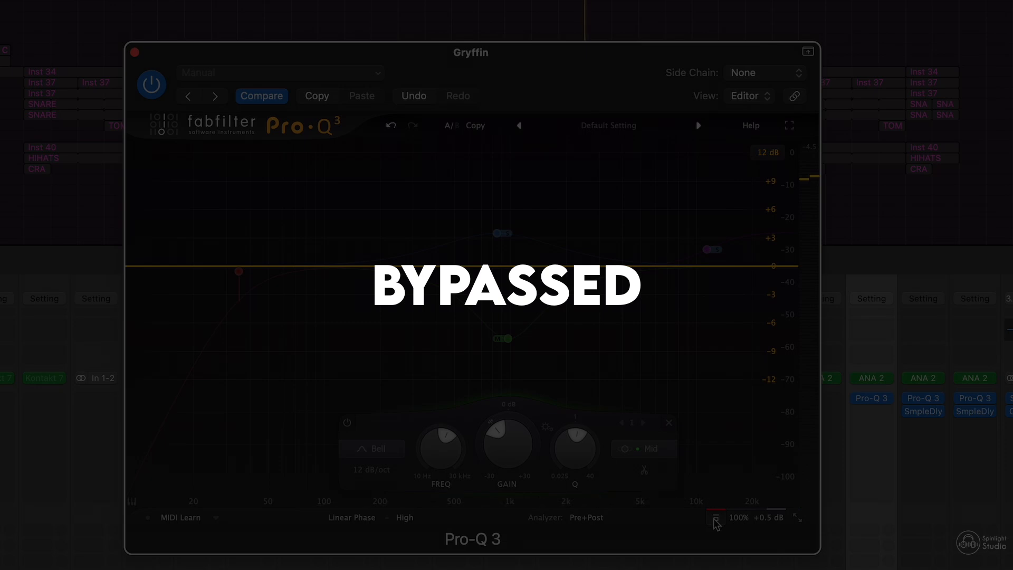
left_click(715, 521)
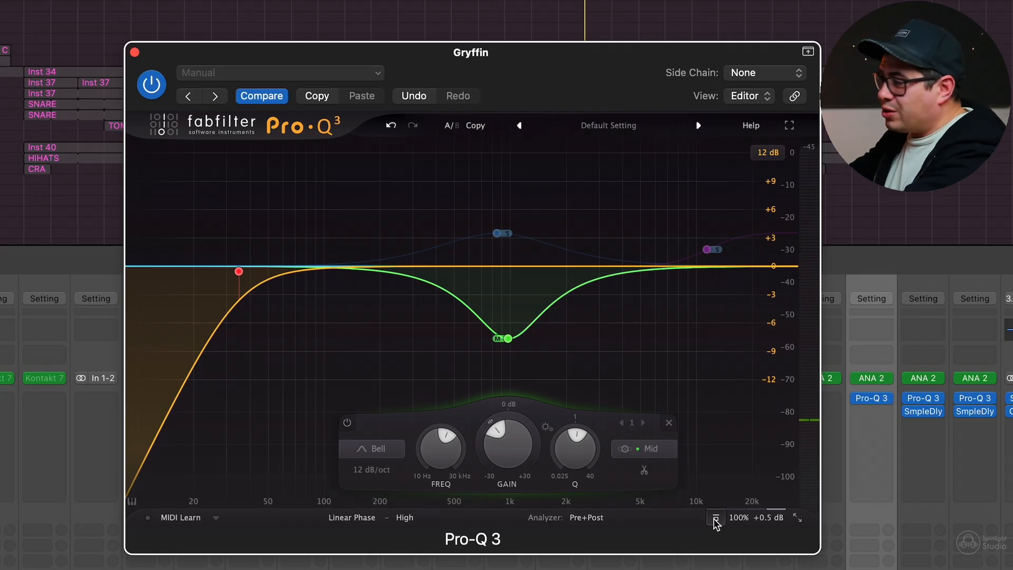
Enable the bell boost band near 850 Hz with Side stereo placement and compare the EQ against bypass during playback.
left_click(497, 233)
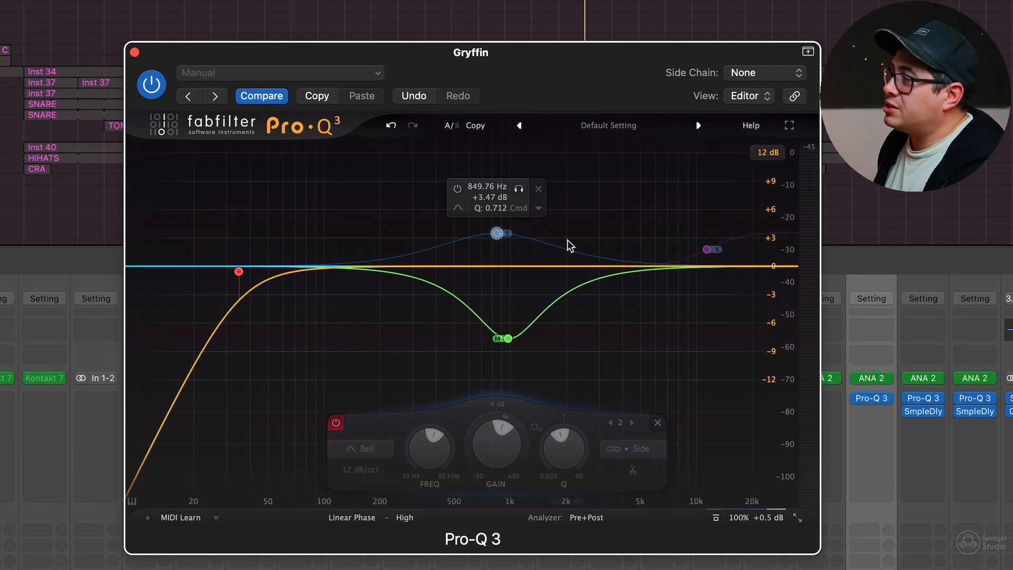
left_click(497, 233, "alt")
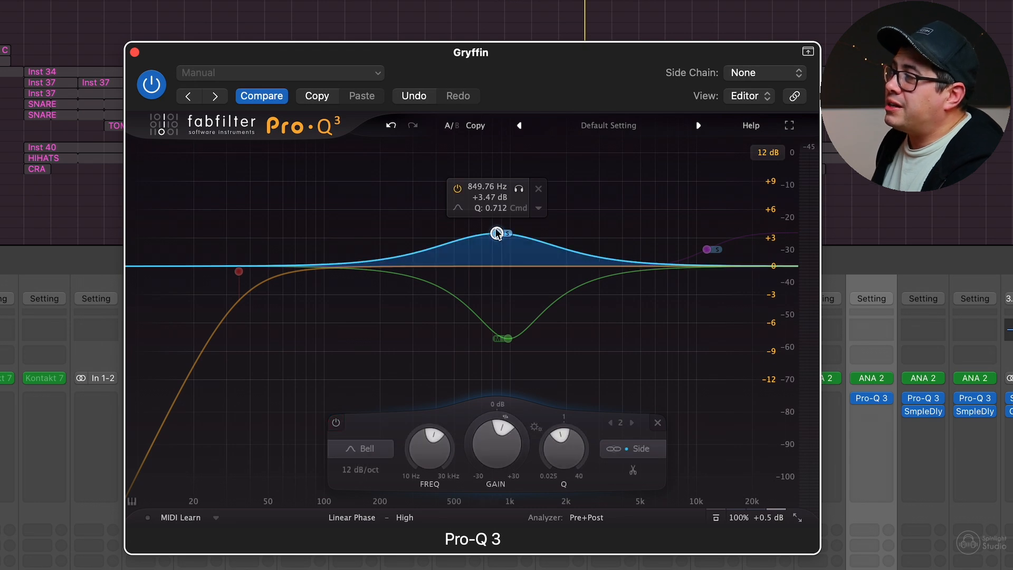
right_click(497, 234)
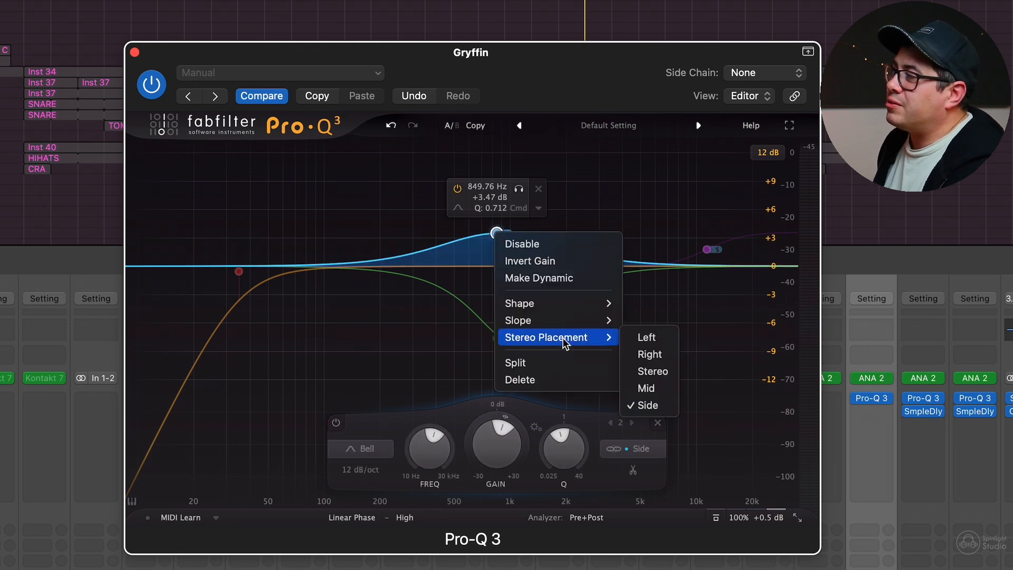
left_click(658, 404)
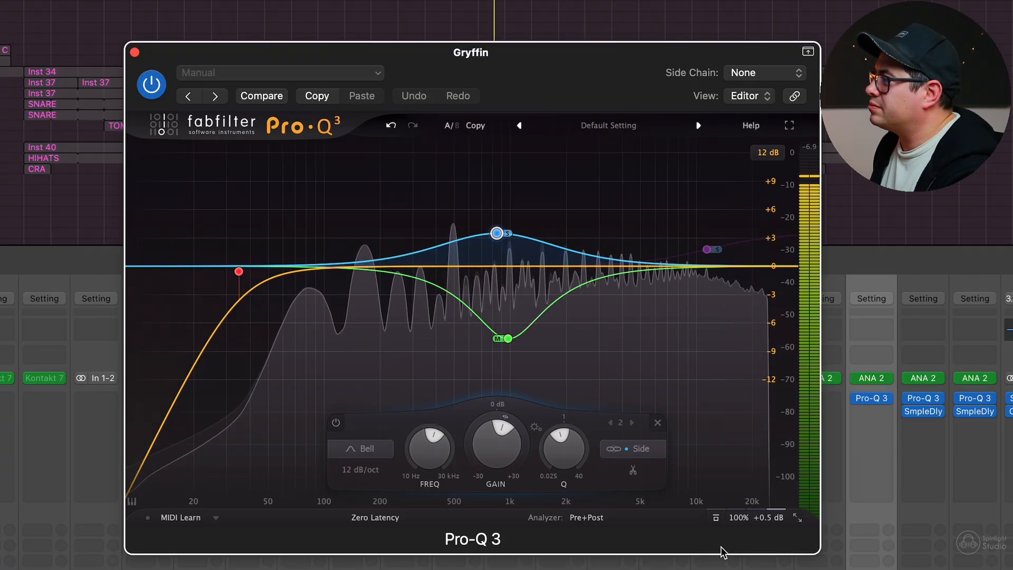
left_click(716, 519)
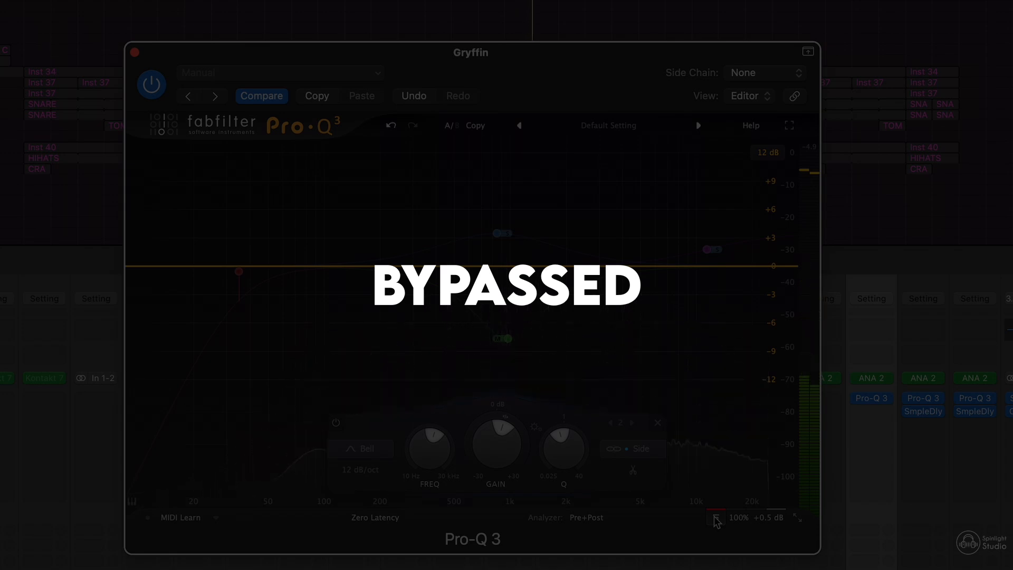
left_click(716, 519)
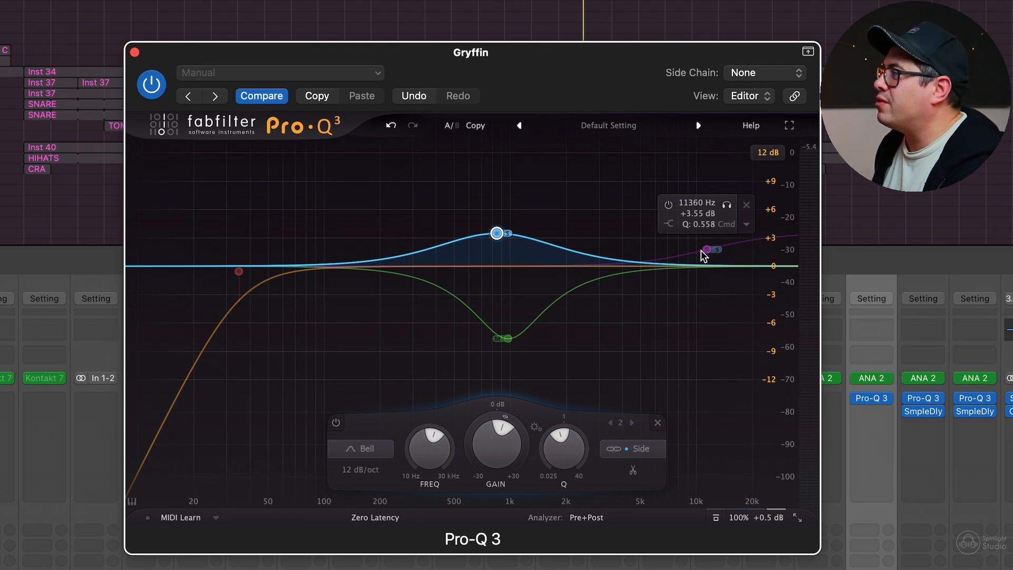
Enable the high shelf boost band near 11 kHz and open its menu for stereo placement.
left_click(707, 249)
right_click(706, 248)
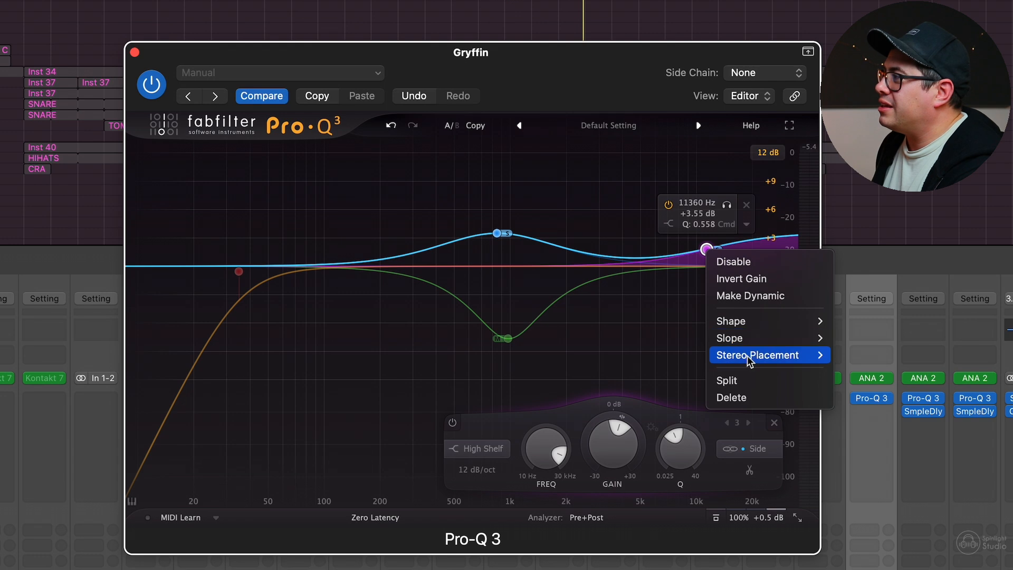
mouse_move(748, 356)
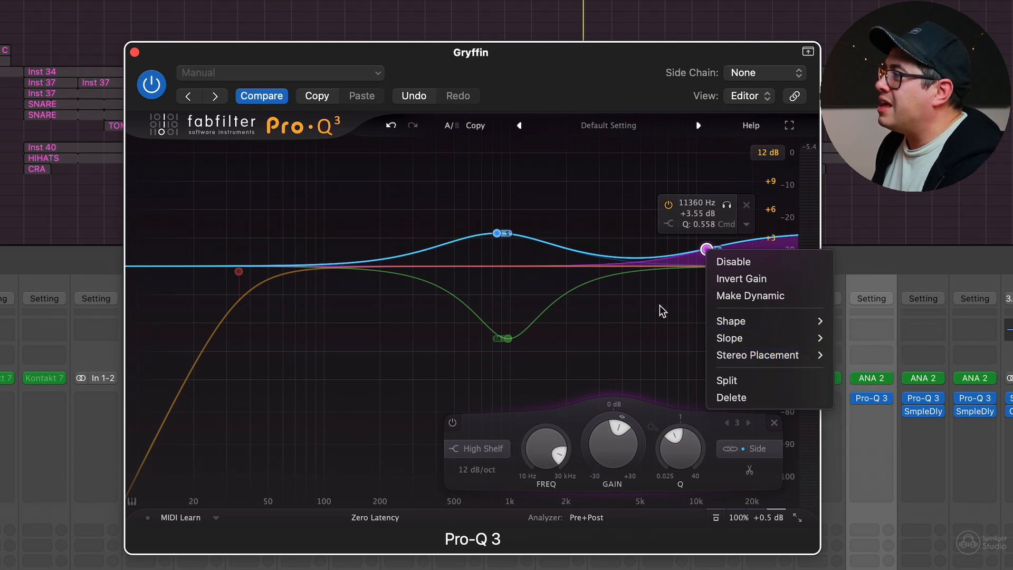
left_click(676, 235)
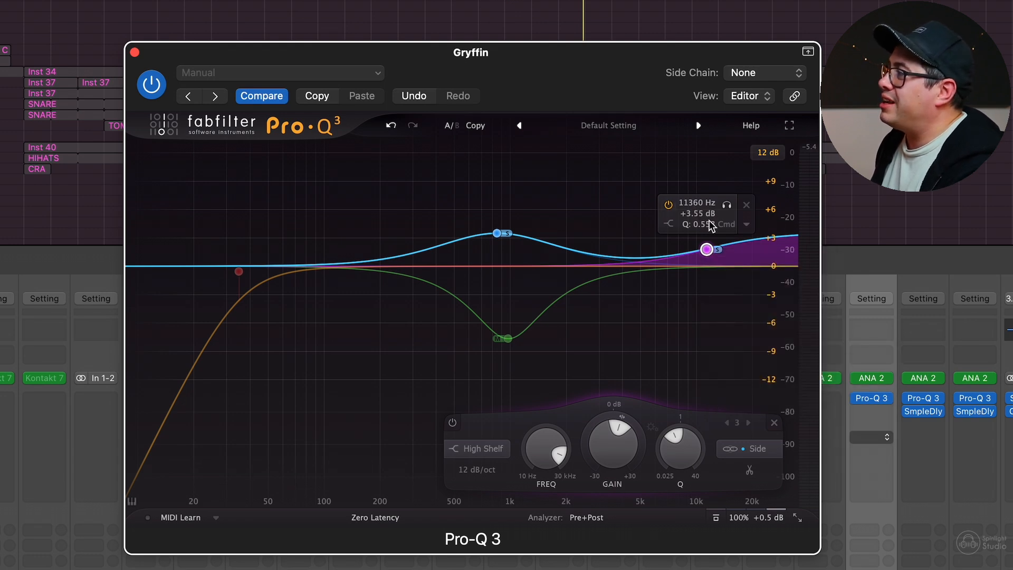
Play the soloed synth and compare all four active EQ bands against the bypassed EQ.
key("space")
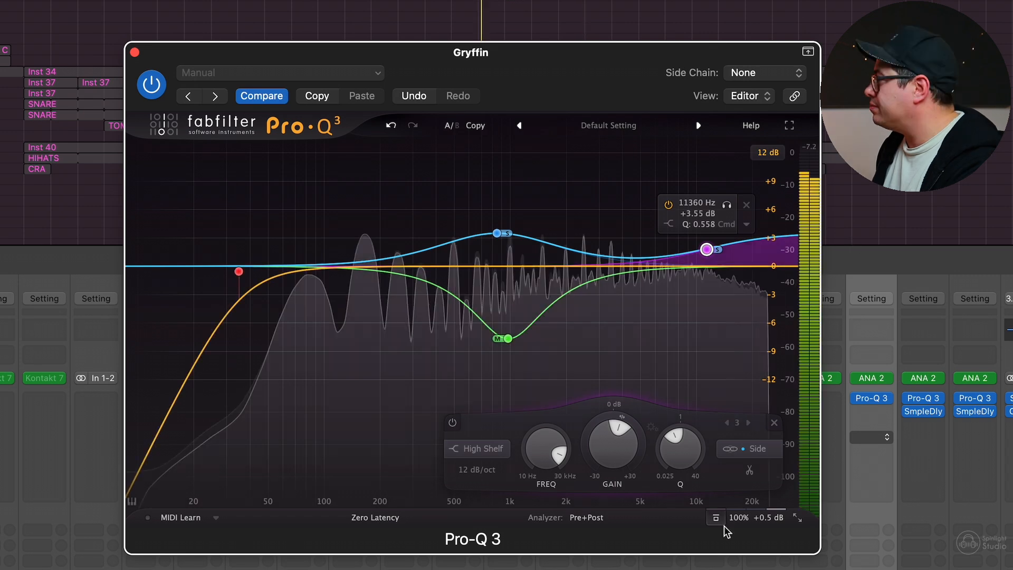
left_click(716, 518)
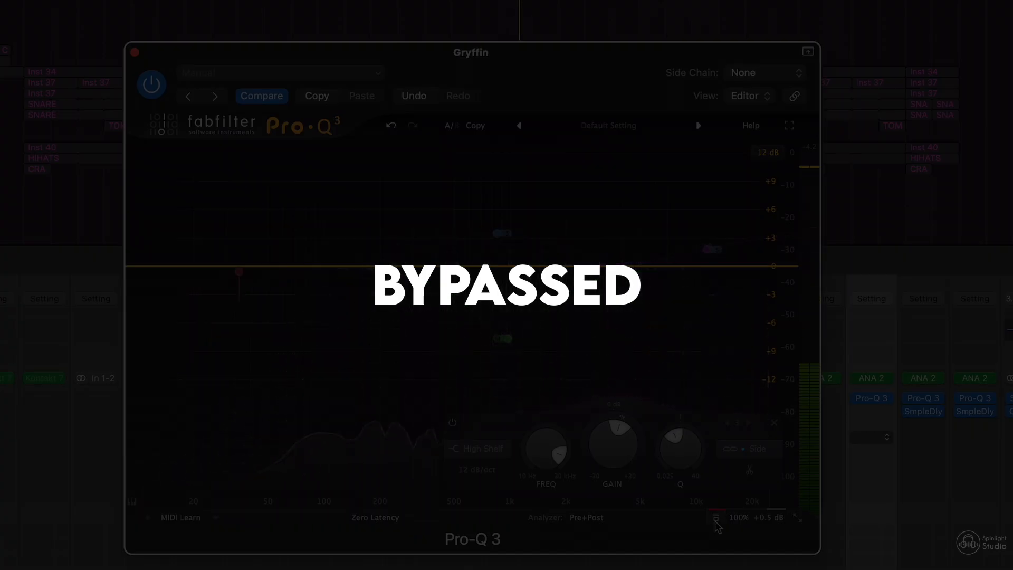
left_click(716, 518)
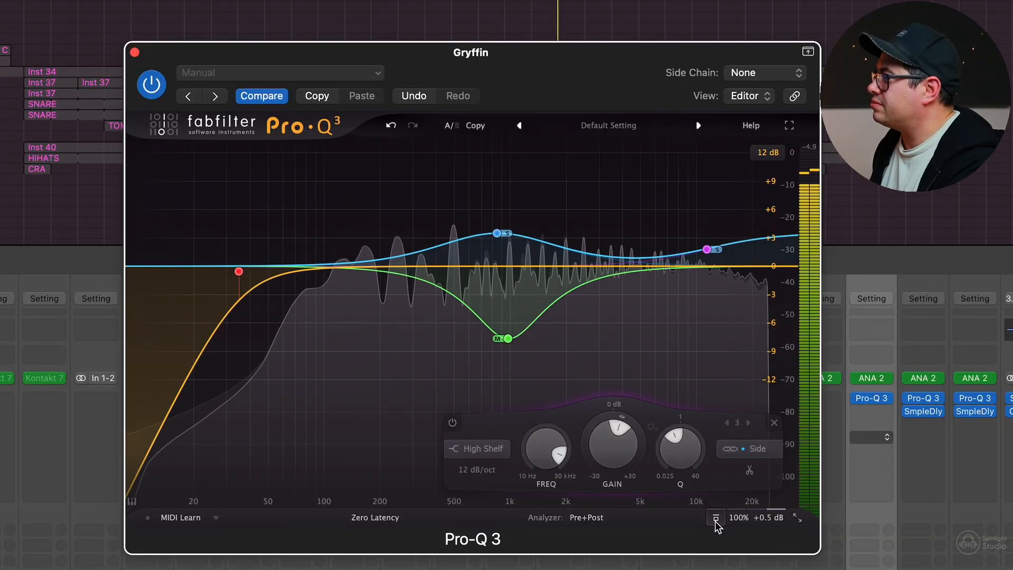
left_click(715, 521)
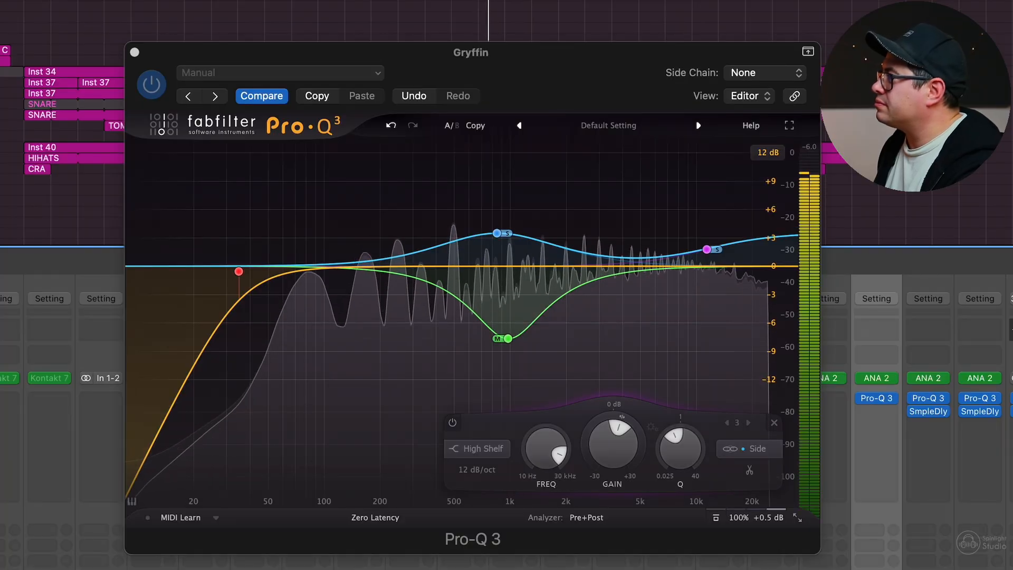
Compare the EQ on the synth against bypass with the rest of the mix playing.
left_click(716, 518)
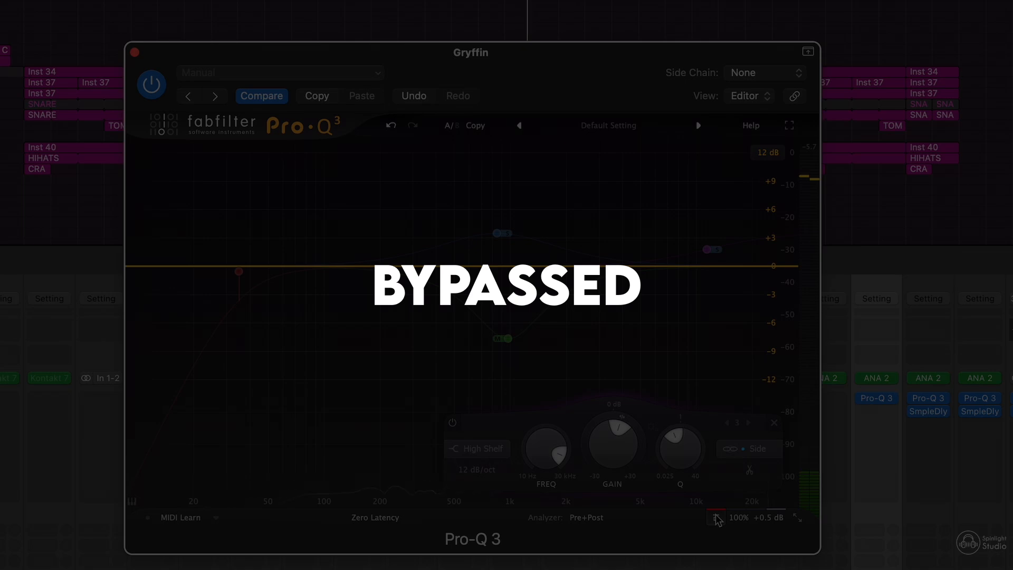
left_click(716, 518)
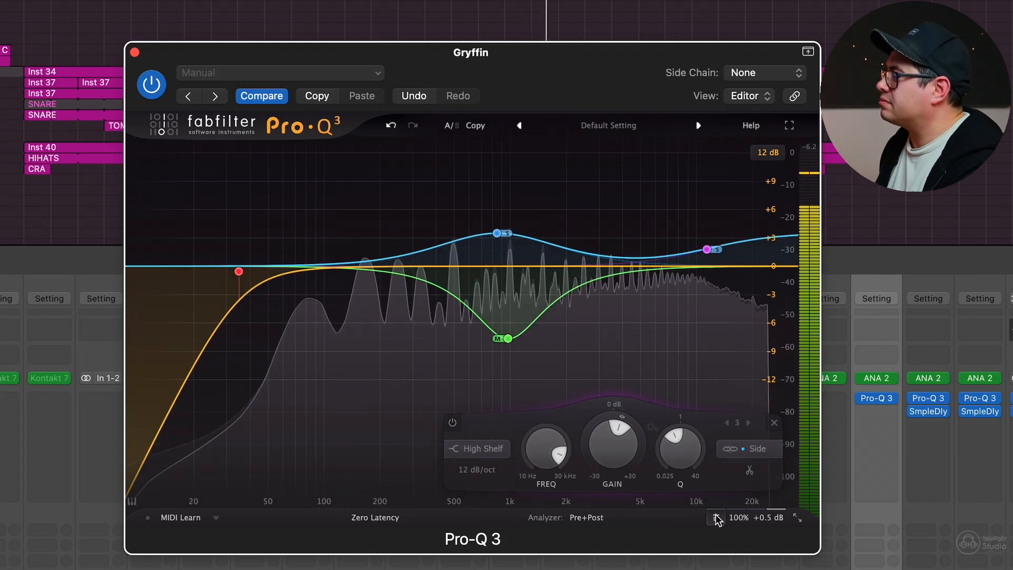
left_click(715, 517)
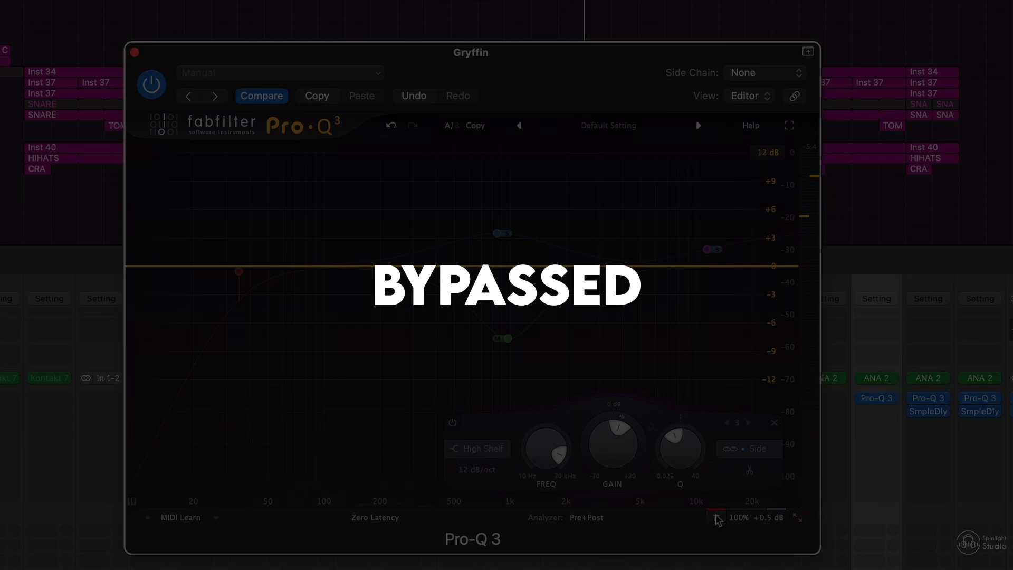
left_click(715, 517)
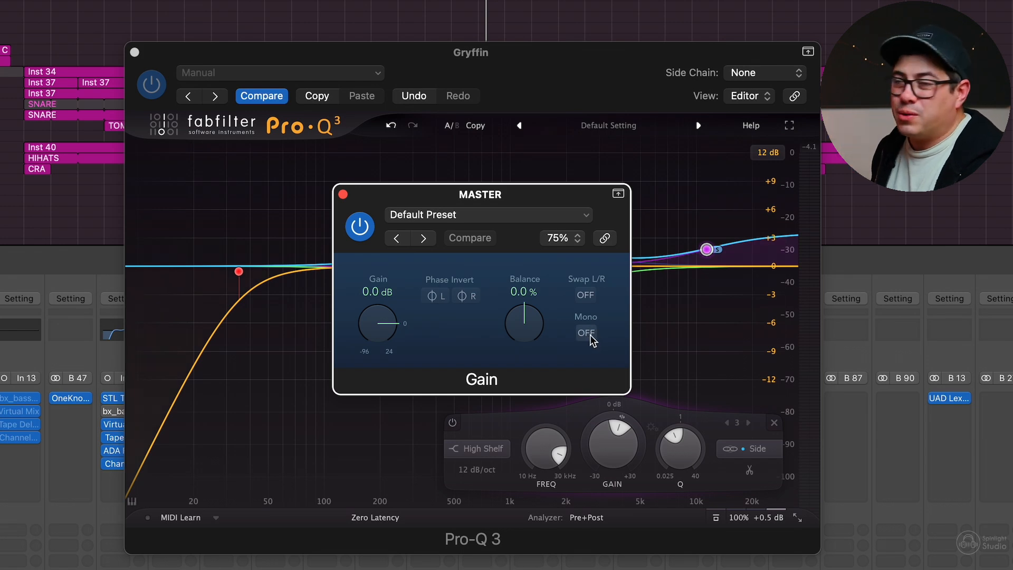
Play the mix and switch Mono on and off in the master channel's Gain plugin to compare mono and stereo.
key("space")
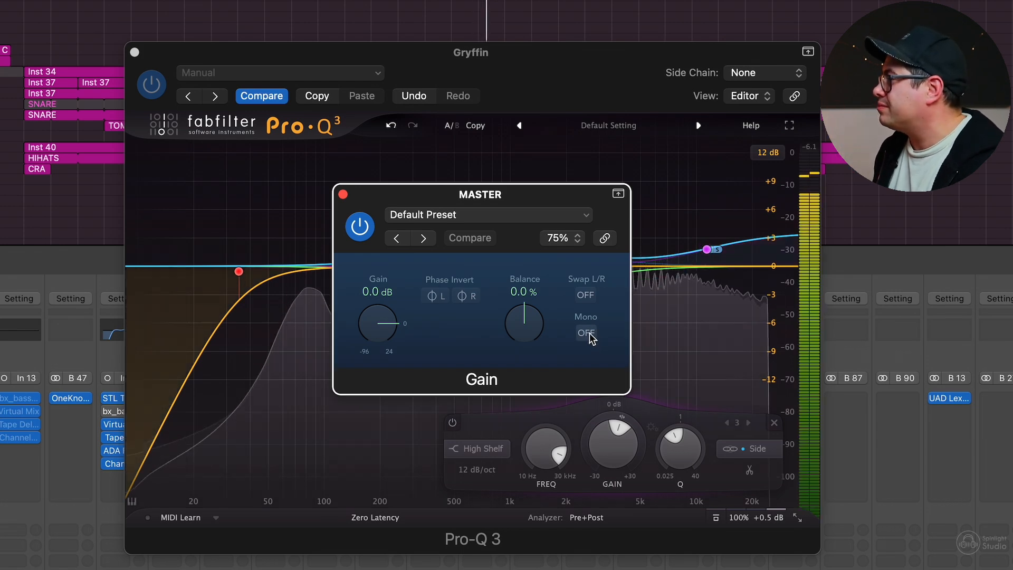
left_click(586, 333)
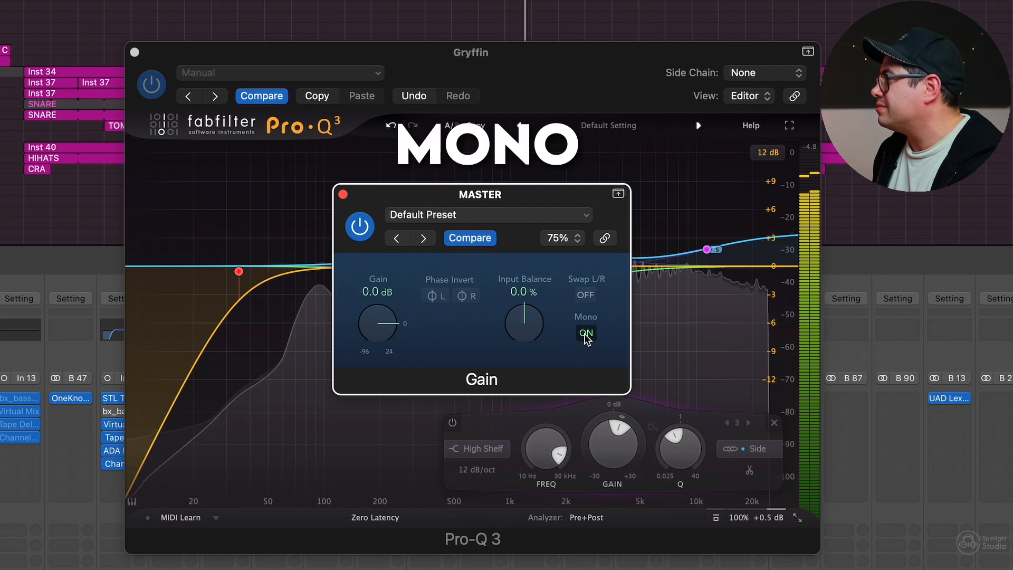
left_click(586, 333)
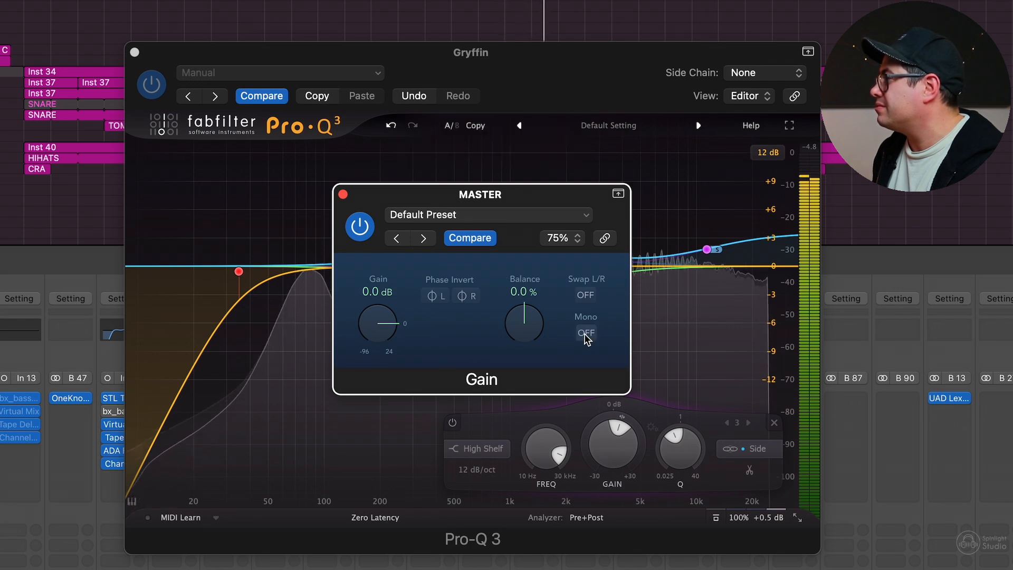
left_click(585, 333)
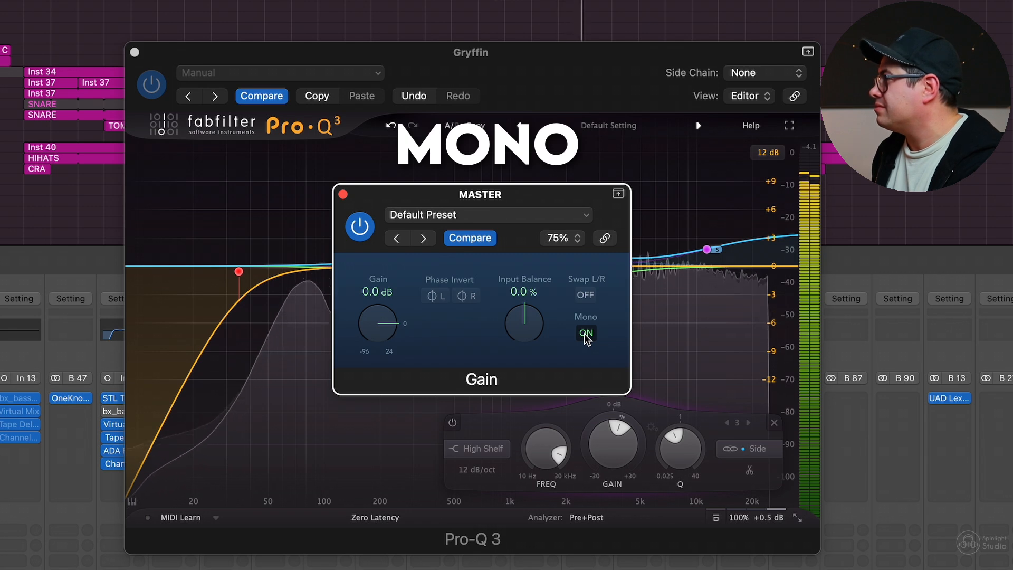
Stop playback to end the mono and stereo comparison of the mix.
key("space")
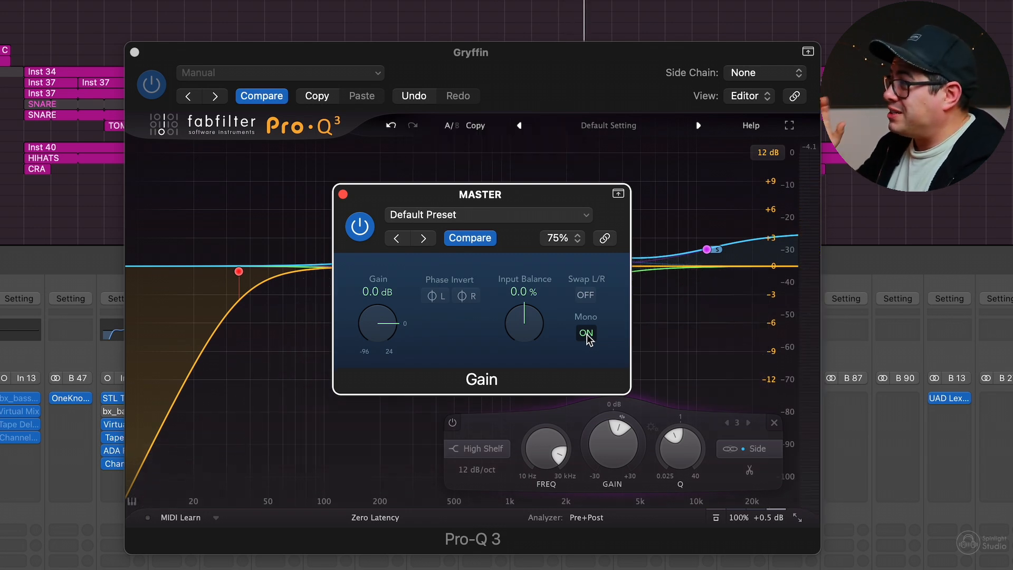
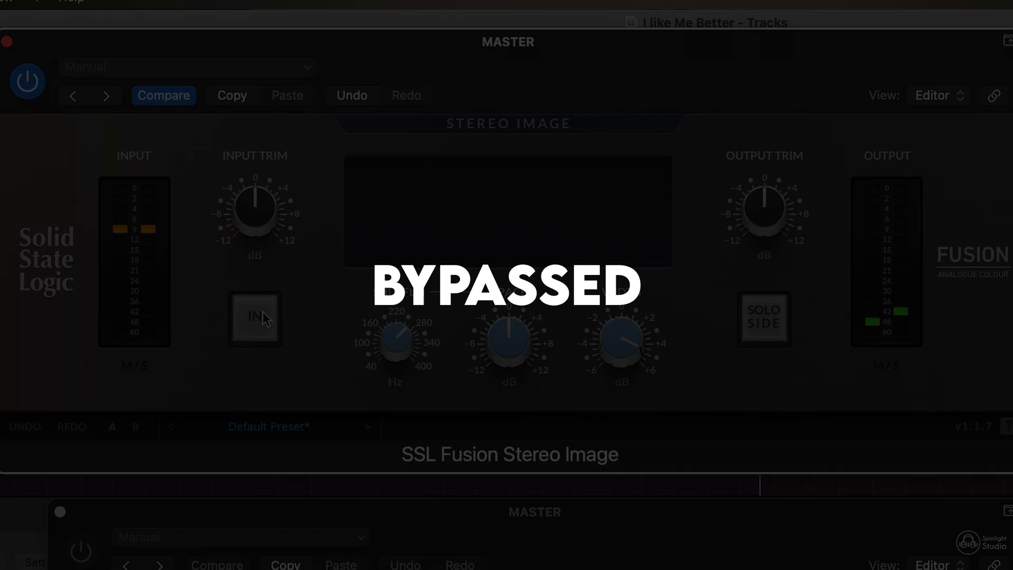
Take the SSL Fusion Stereo Image on the master out of bypass and audition the soloed side signal briefly.
left_click(263, 314)
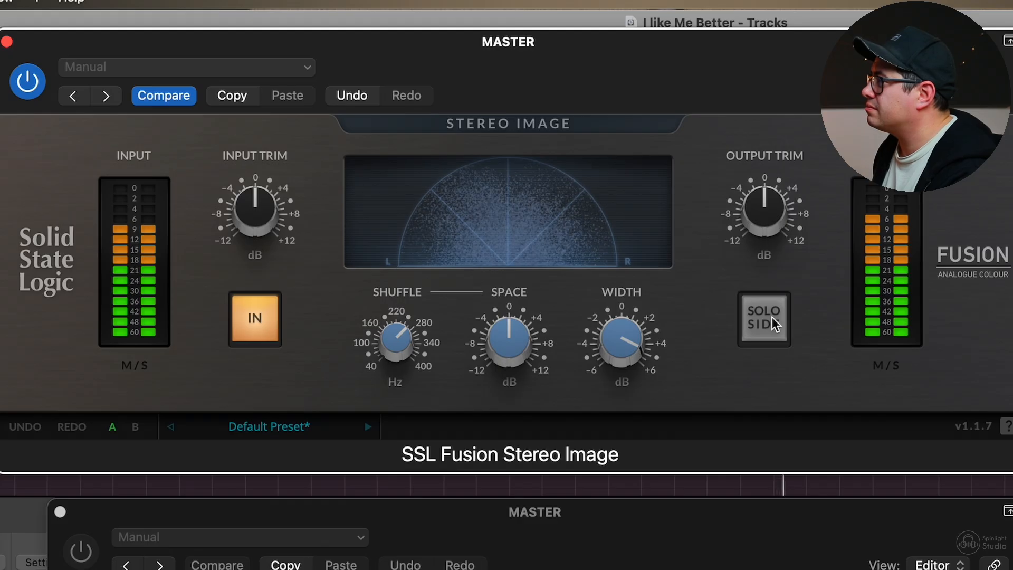
left_click(771, 316)
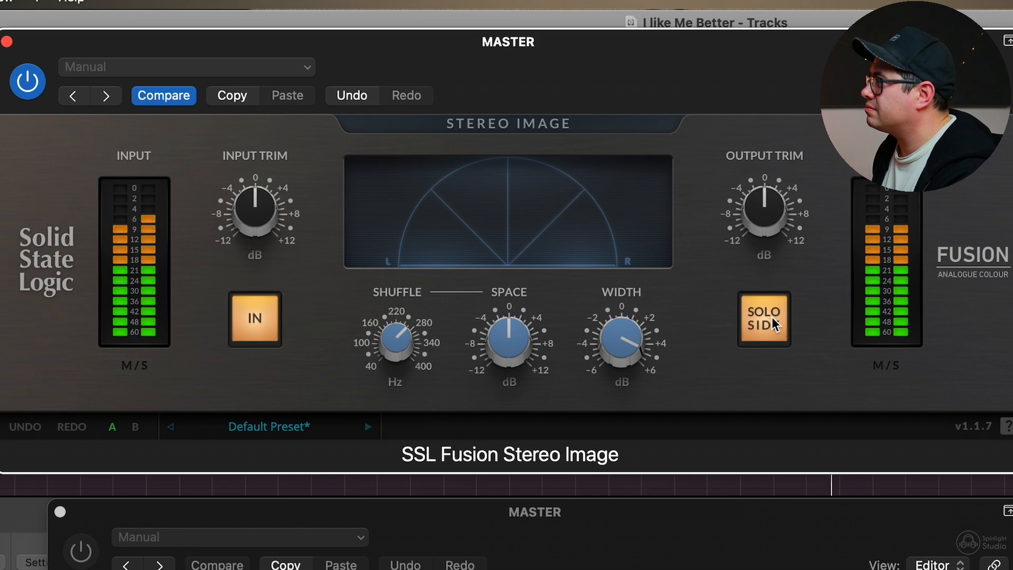
left_click(771, 317)
Turn down the Width in Stereo Image and reset it to its 0 dB default.
left_click_drag(622, 343, 621, 387)
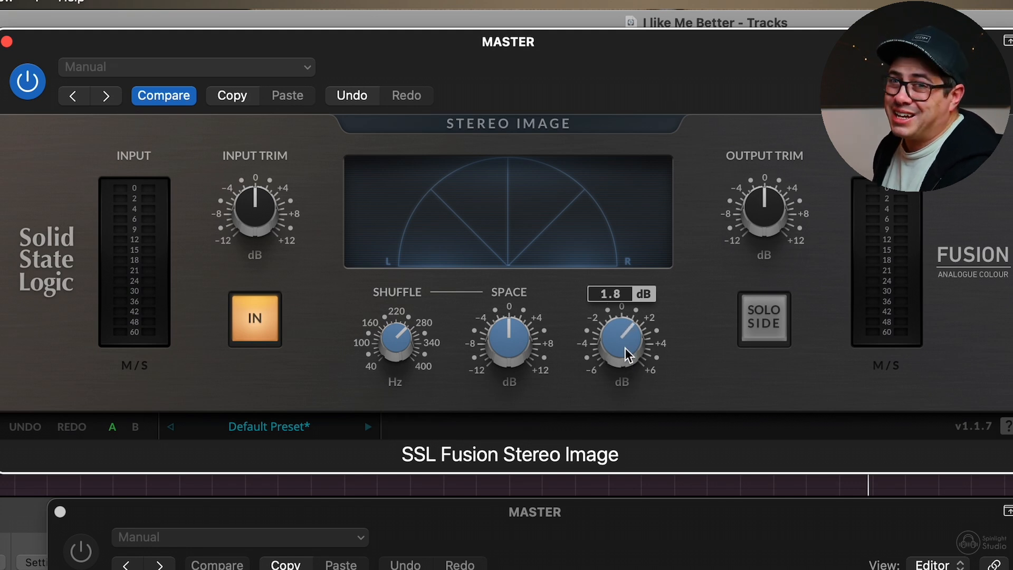
double_click(628, 355)
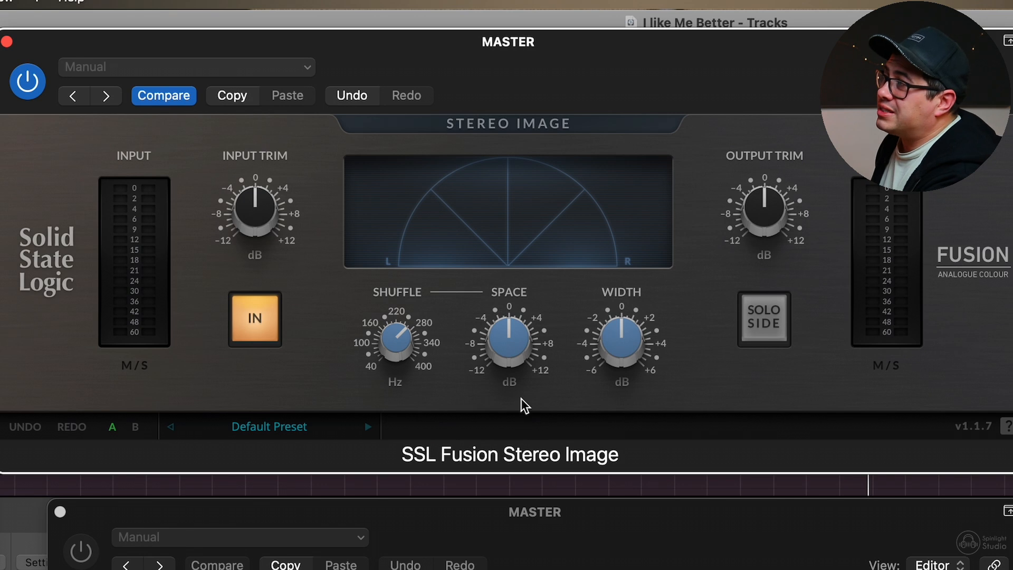
Raise the Shuffle frequency and boost Space to 4.4 dB with the mix playing.
mouse_move(515, 342)
mouse_move(399, 348)
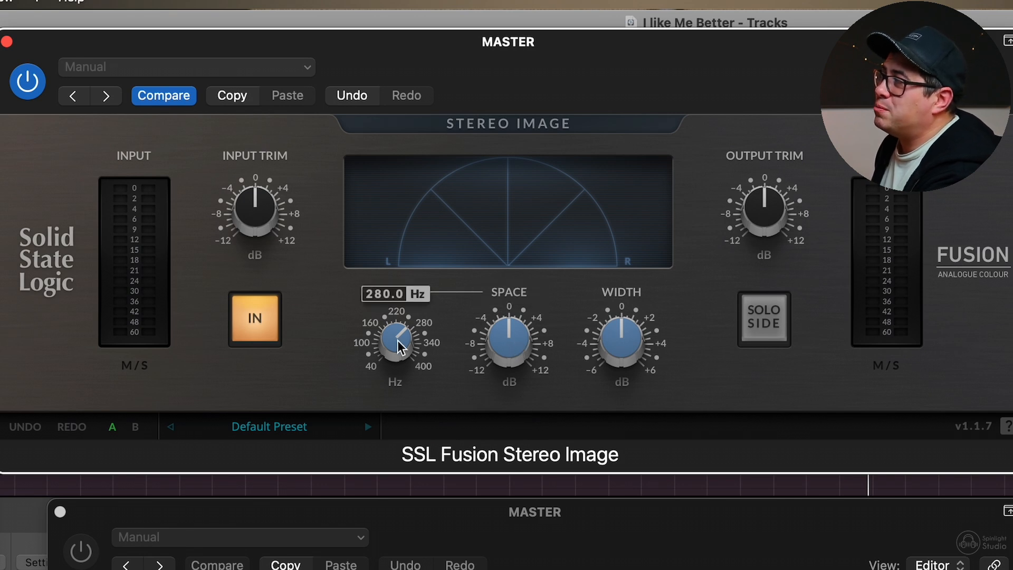
left_click_drag(413, 327, 416, 327)
key("space")
mouse_move(512, 360)
left_click_drag(511, 359, 532, 333)
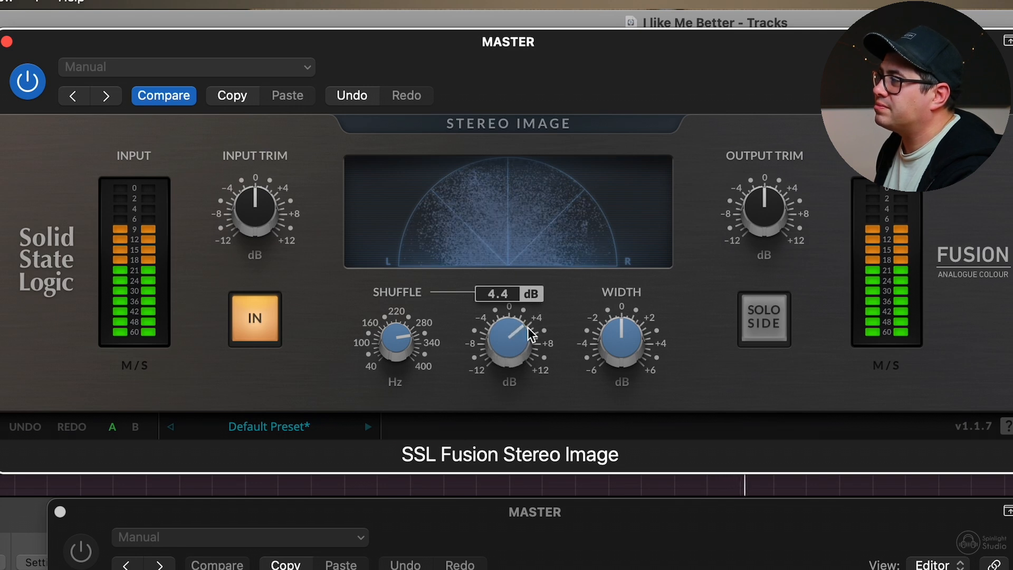
Compare the boosted Space setting against the bypassed Stereo Image, and stop playback.
left_click(255, 322)
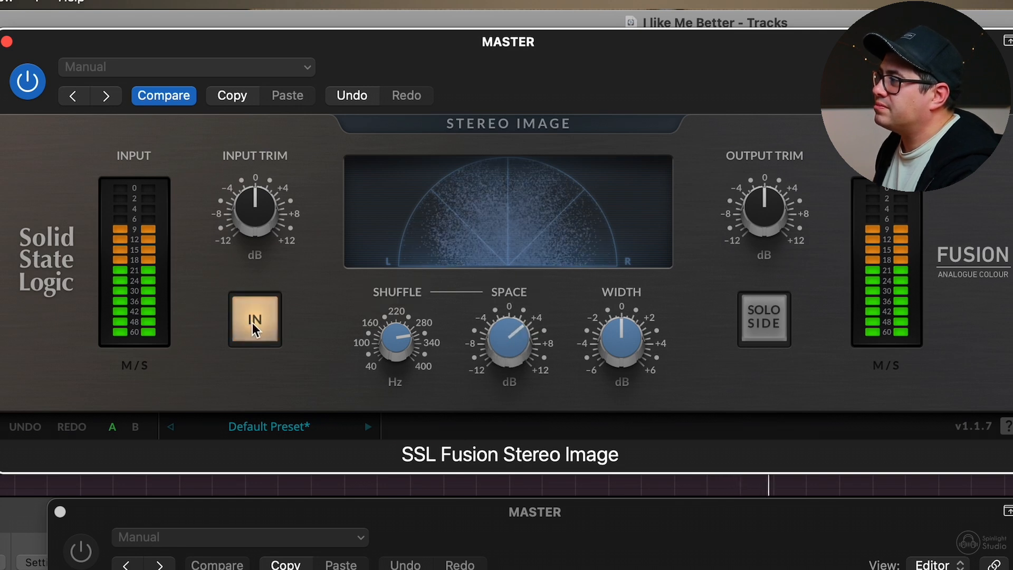
left_click(248, 319)
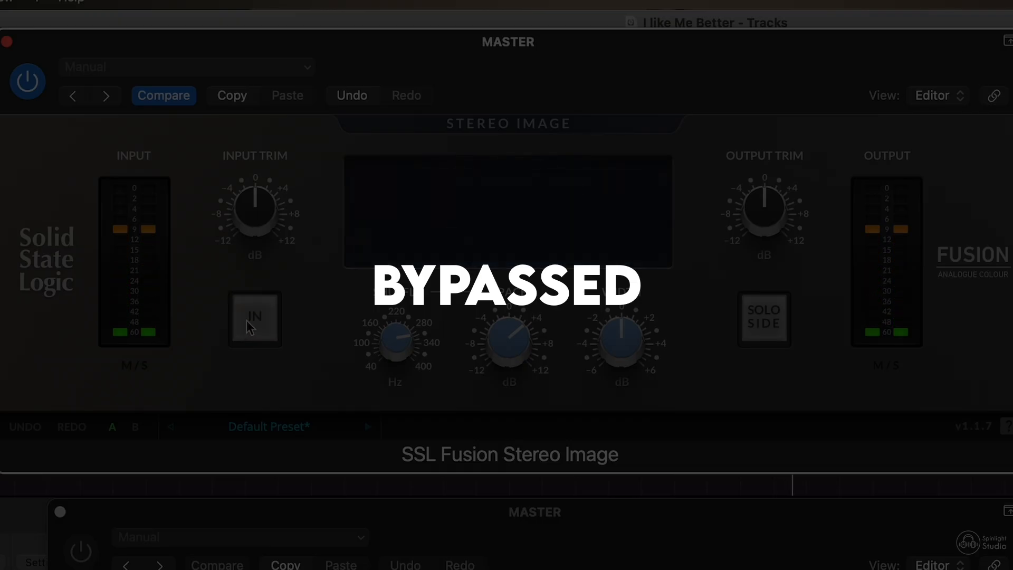
left_click(248, 318)
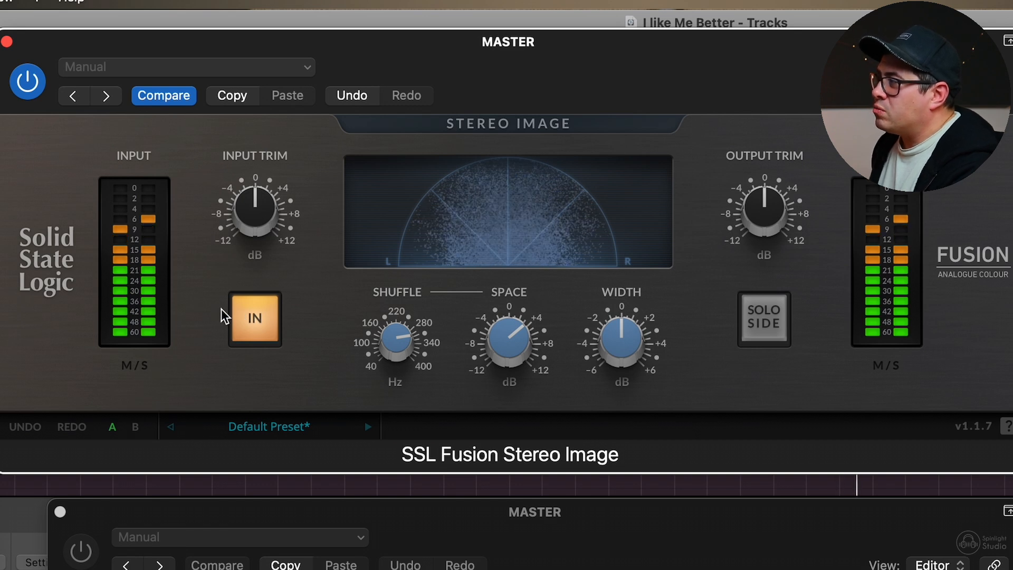
key("space")
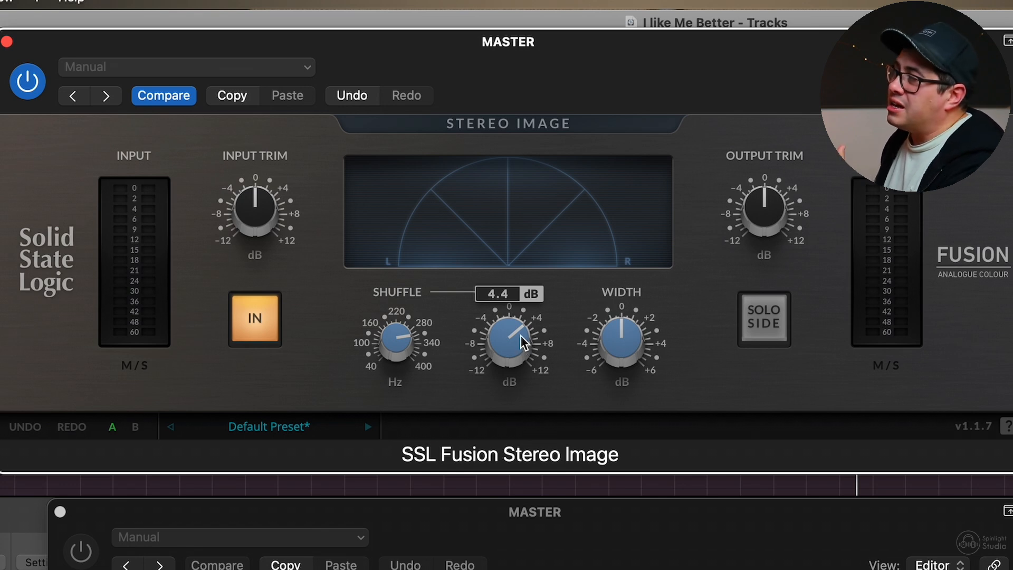
Lower Space to -7.5 dB and compare the result against bypass with the mix playing.
left_click_drag(520, 348, 511, 381)
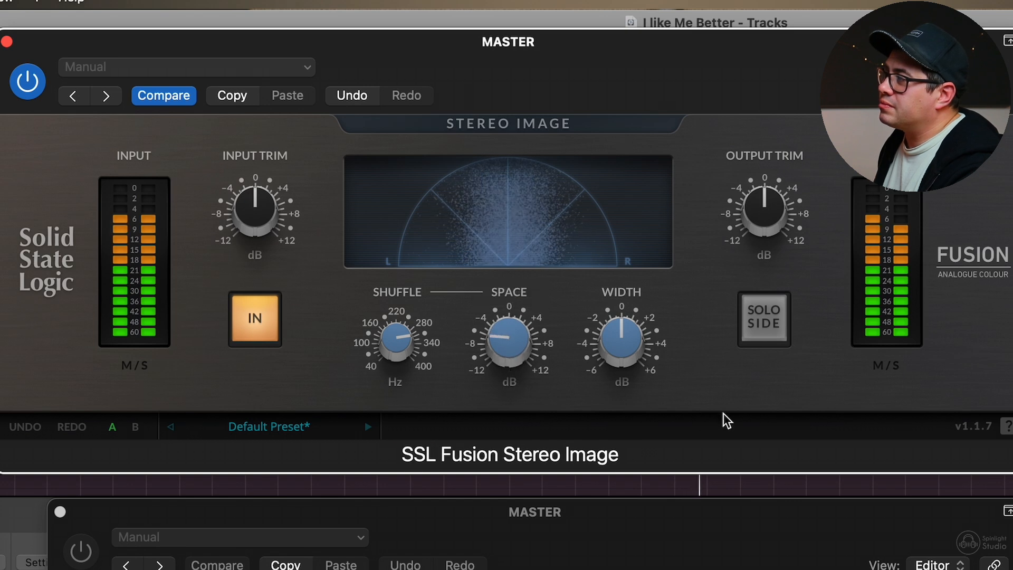
left_click(258, 321)
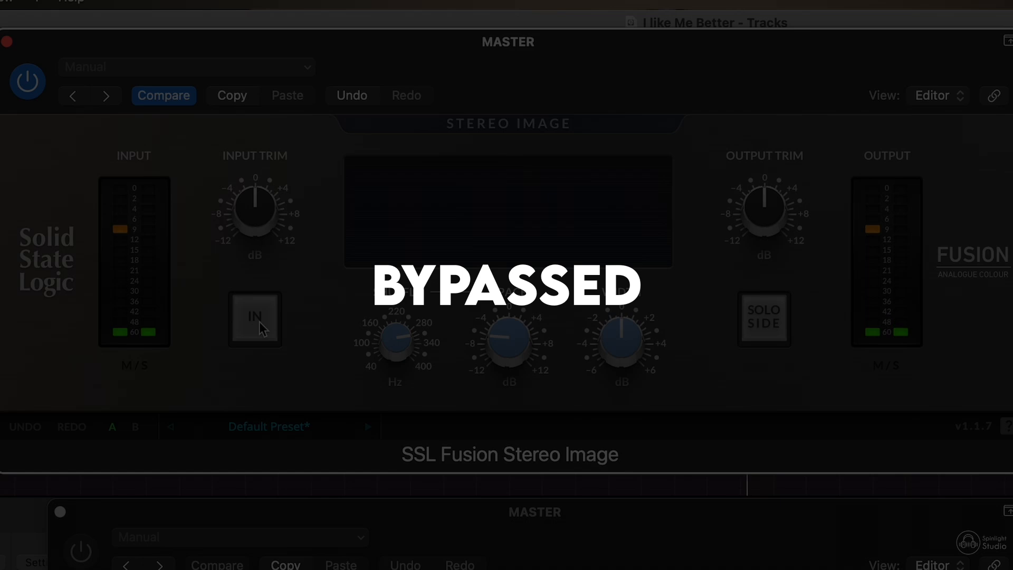
left_click(259, 321)
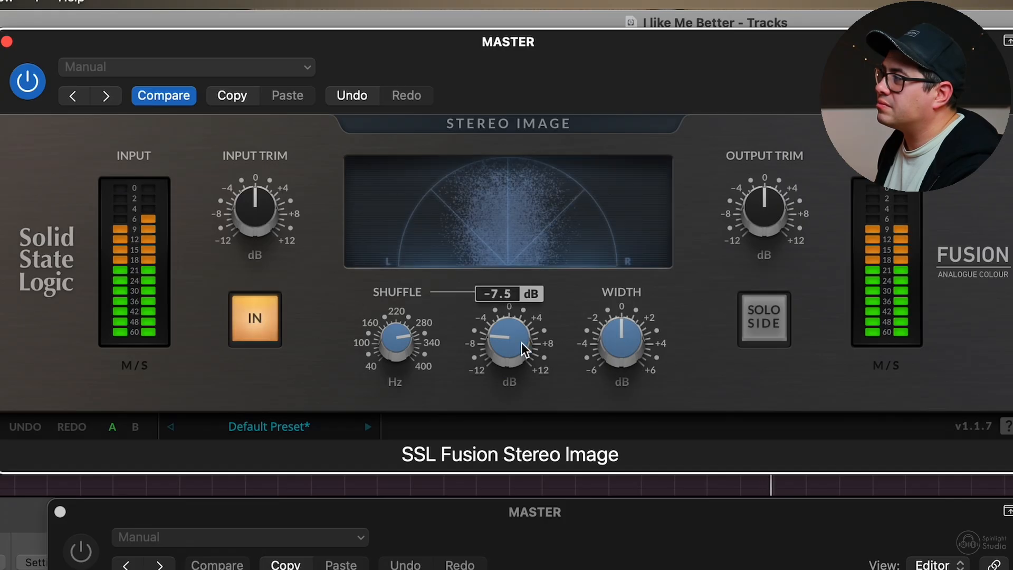
Refine the Stereo Image with Shuffle at 277.9 Hz, Space at -5.6 dB and a raised Width.
mouse_move(601, 342)
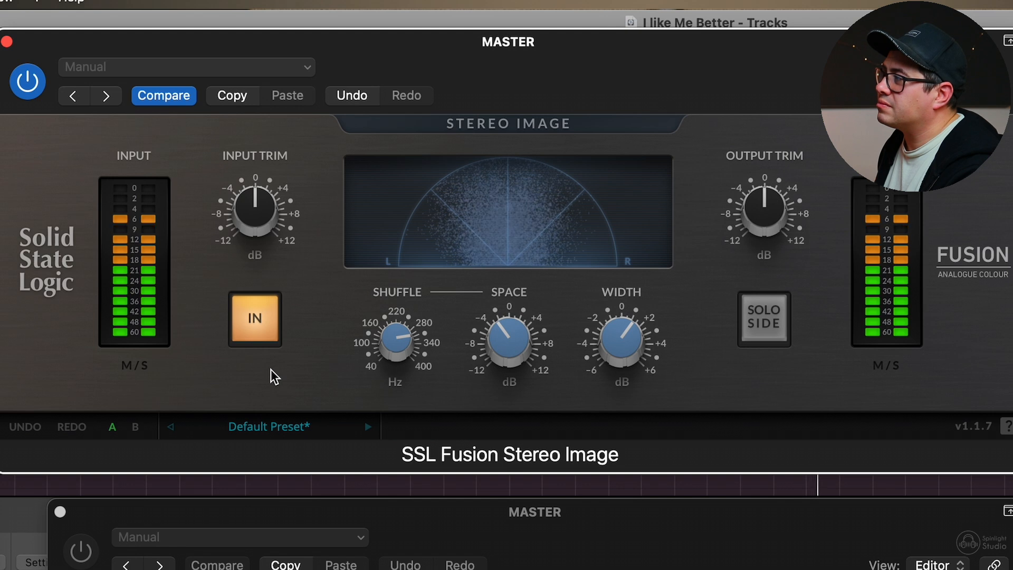
mouse_move(394, 340)
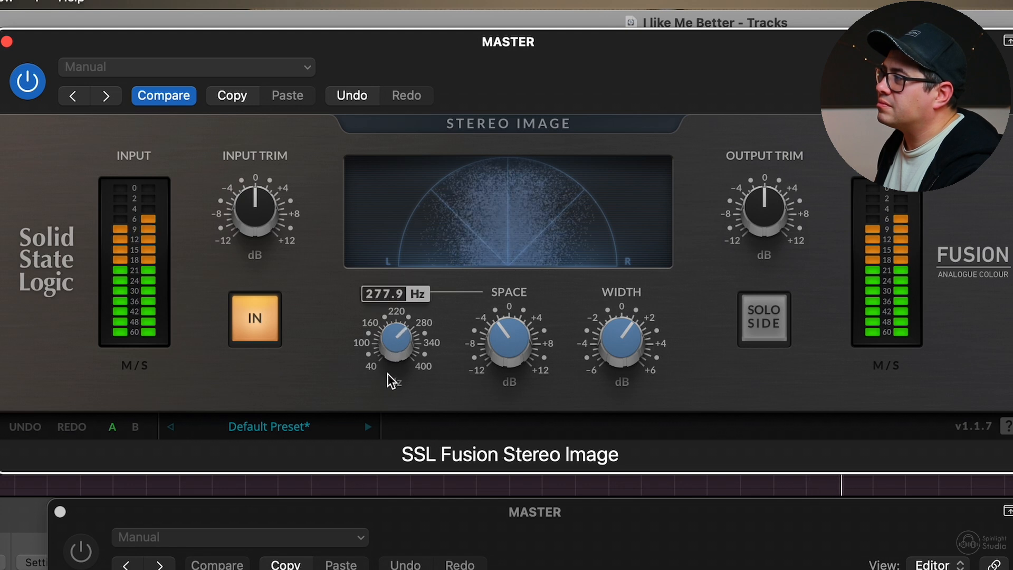
left_click(254, 317)
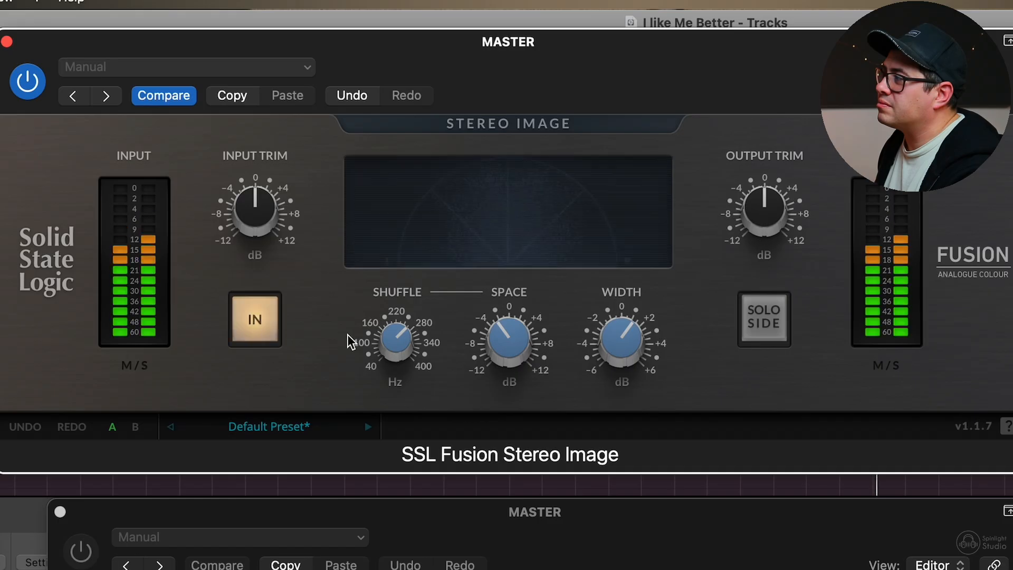
mouse_move(511, 349)
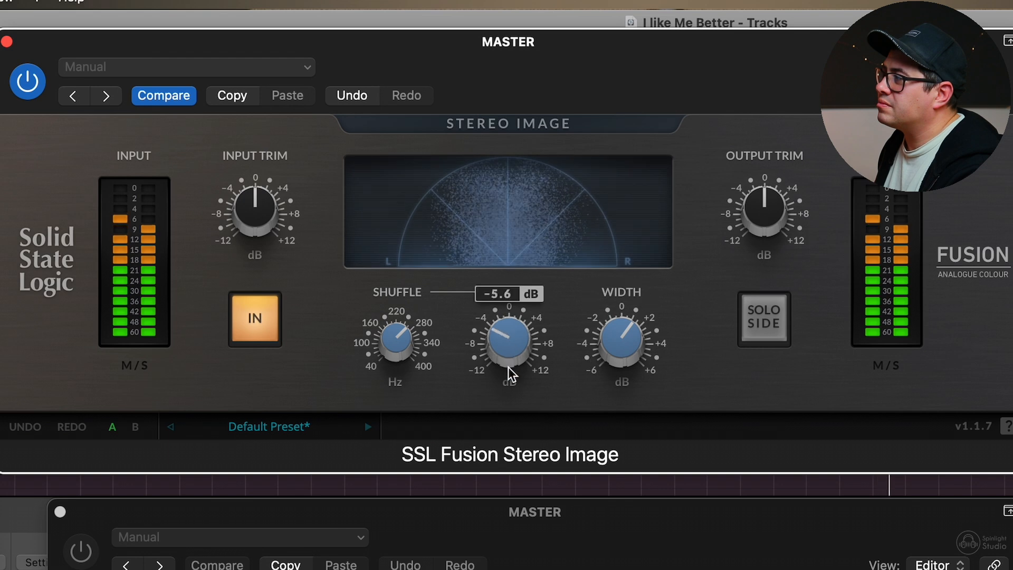
left_click_drag(582, 361, 583, 345)
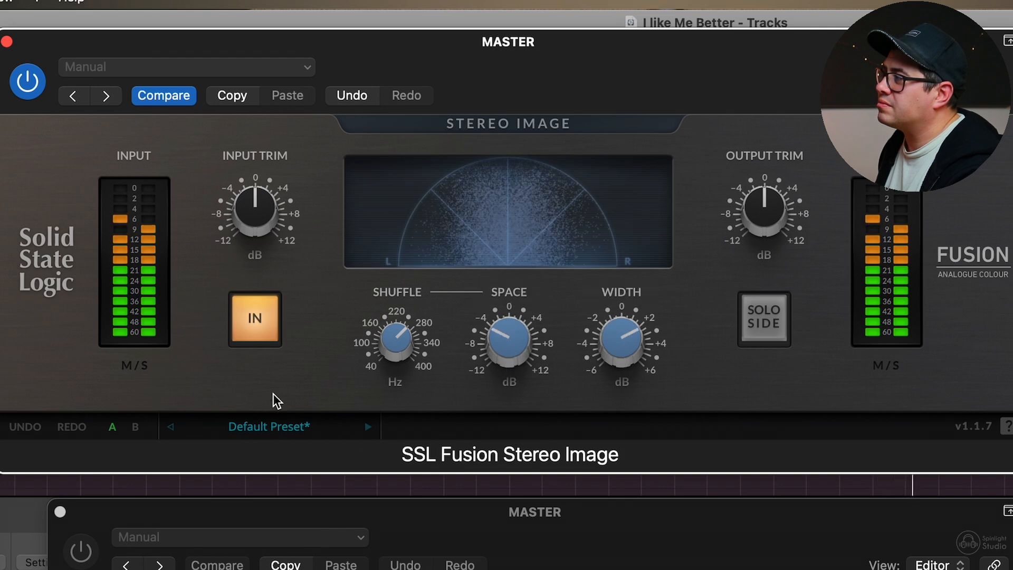
Compare the reduced Space and boosted Width against bypass, stop playback and check the Space and Shuffle settings.
left_click(268, 320)
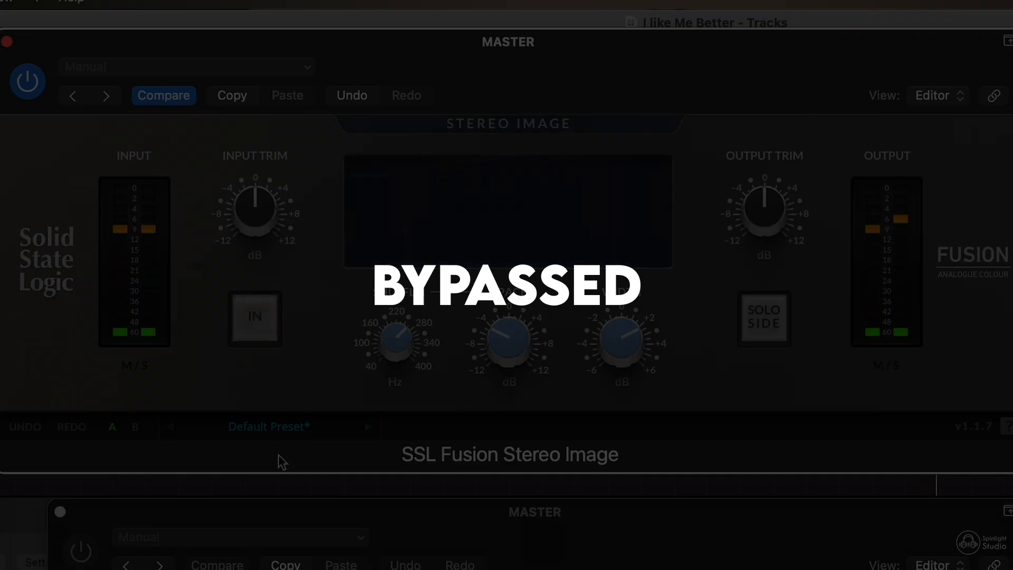
left_click(262, 331)
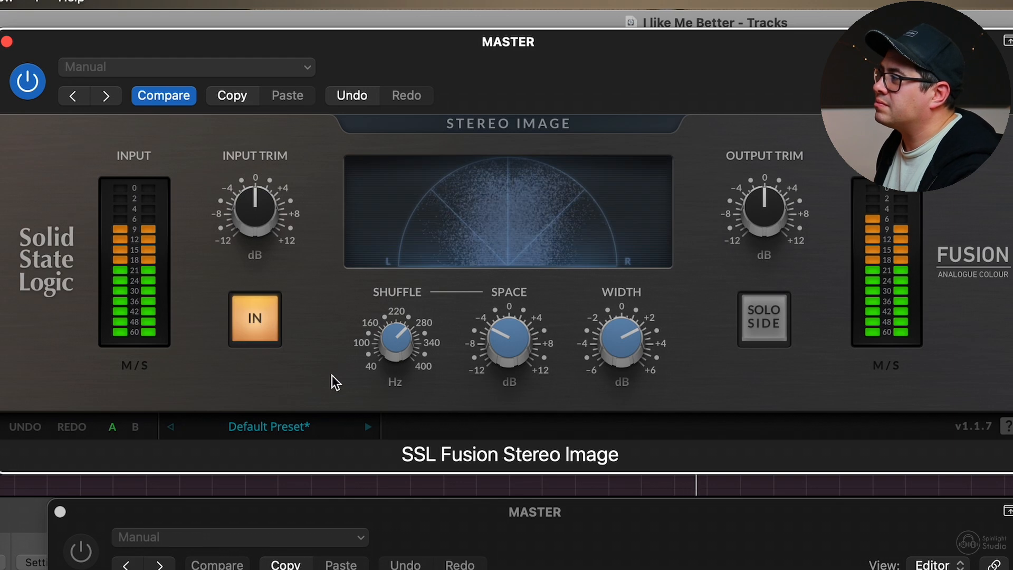
key("space")
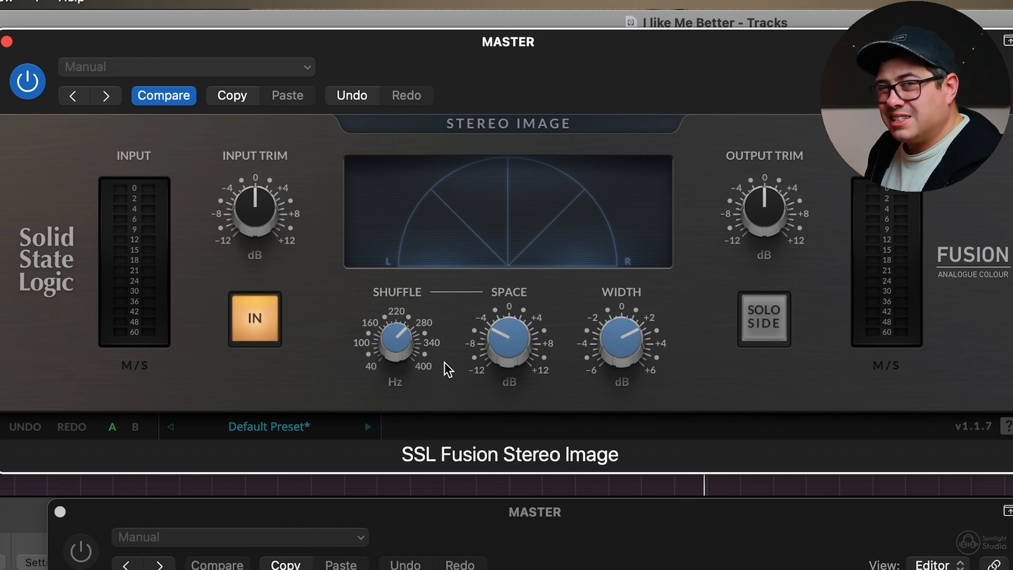
mouse_move(511, 348)
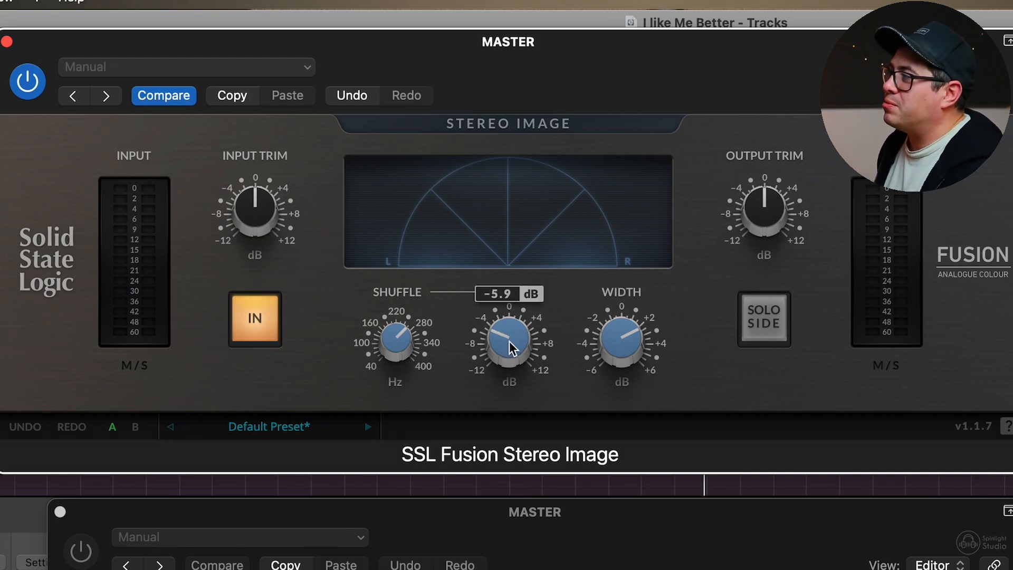
mouse_move(390, 344)
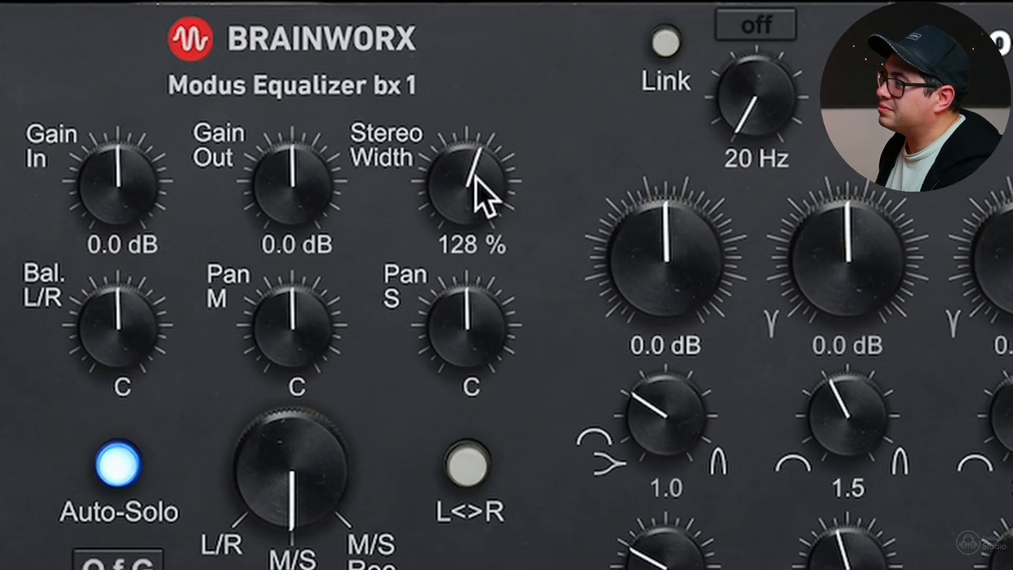
Reduce the Stereo Width in the Brainworx Modus Equalizer bx1.
left_click_drag(475, 178, 479, 210)
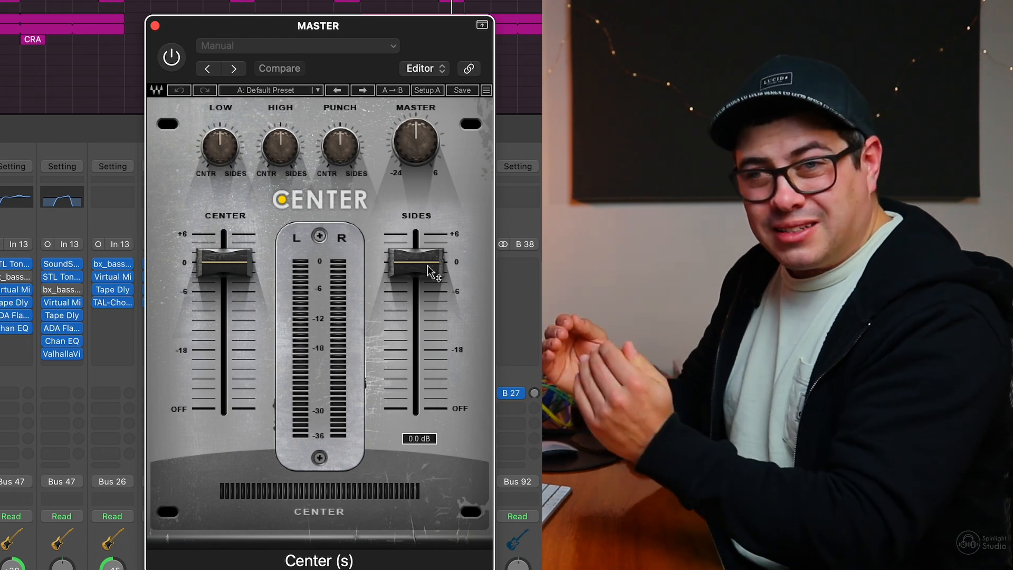
With the mix playing, lower the Sides level in the master's Center plugin to about -11 dB and bring it back to around 0 dB.
left_click(430, 272)
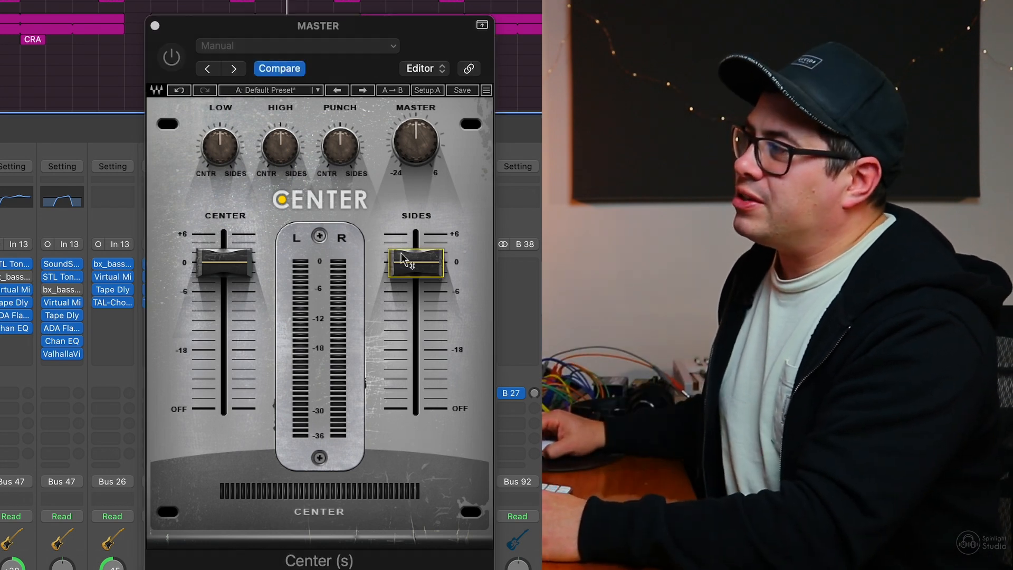
left_click_drag(415, 264, 416, 316)
key("space")
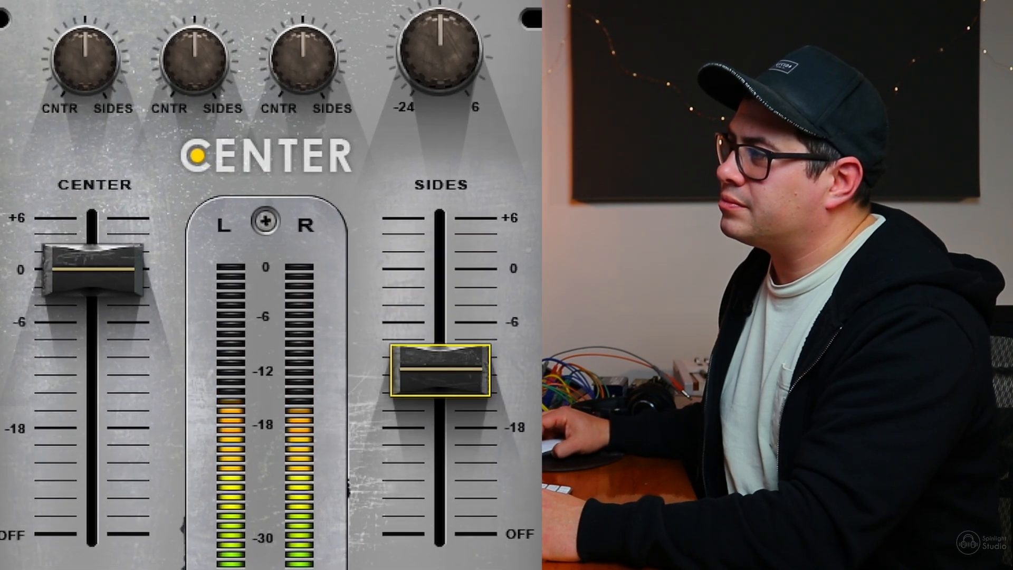
left_click_drag(440, 369, 440, 284)
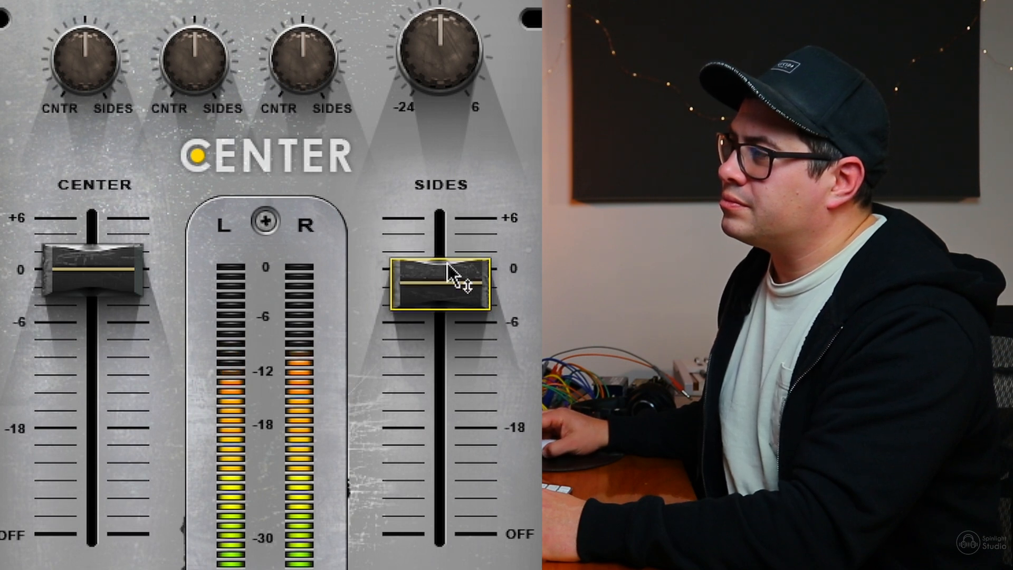
left_click_drag(439, 284, 439, 259)
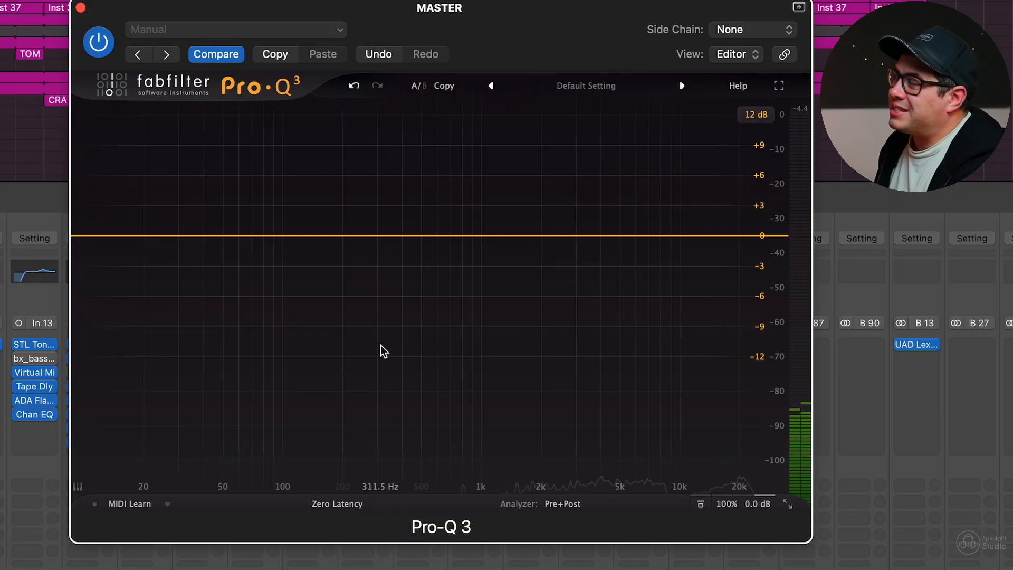
Add a band near 555 Hz in the master's Pro-Q 3 and make it a High Shelf with Side stereo placement.
left_click(430, 235)
right_click(429, 236)
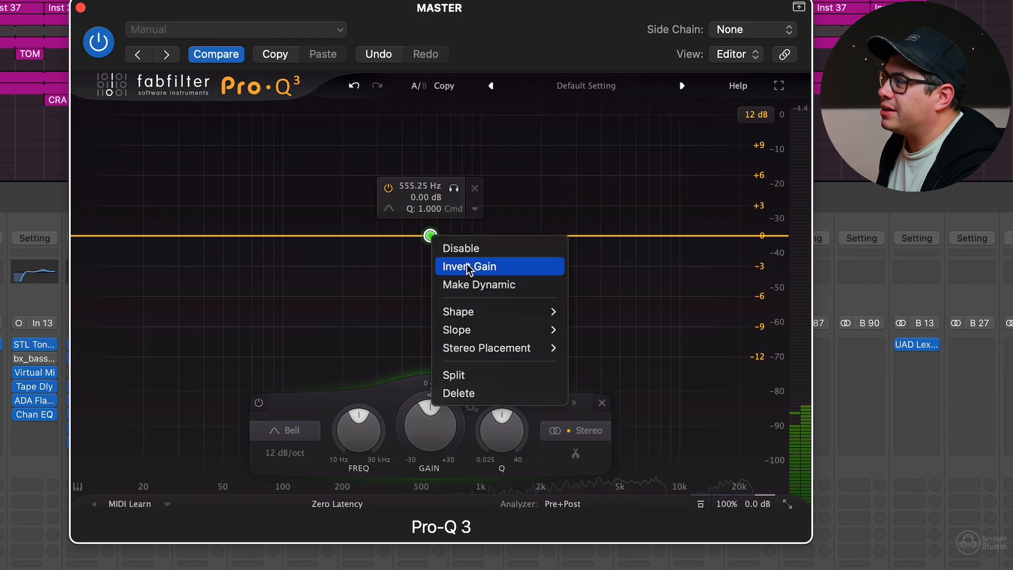
mouse_move(437, 349)
key("Escape")
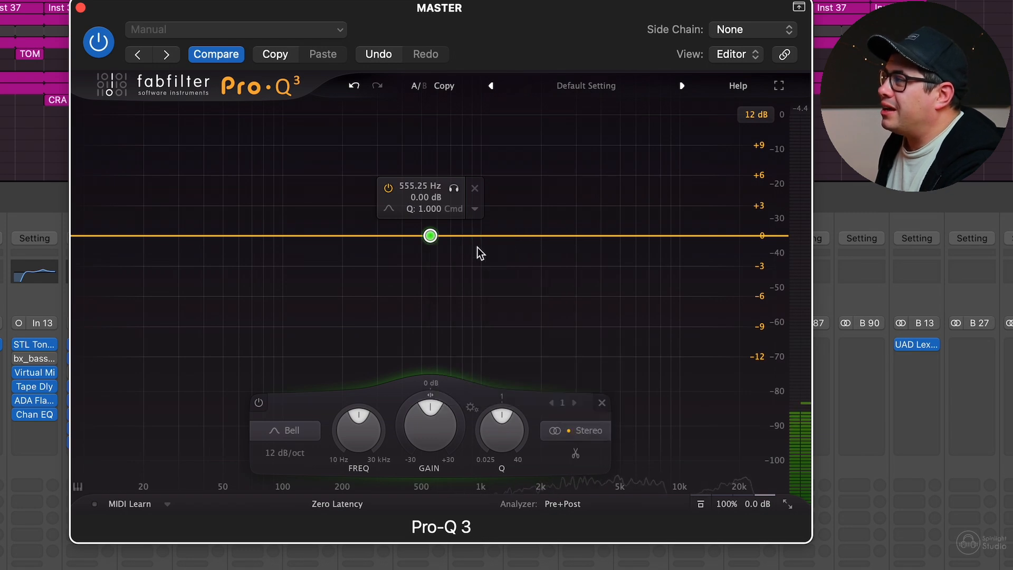
right_click(431, 236)
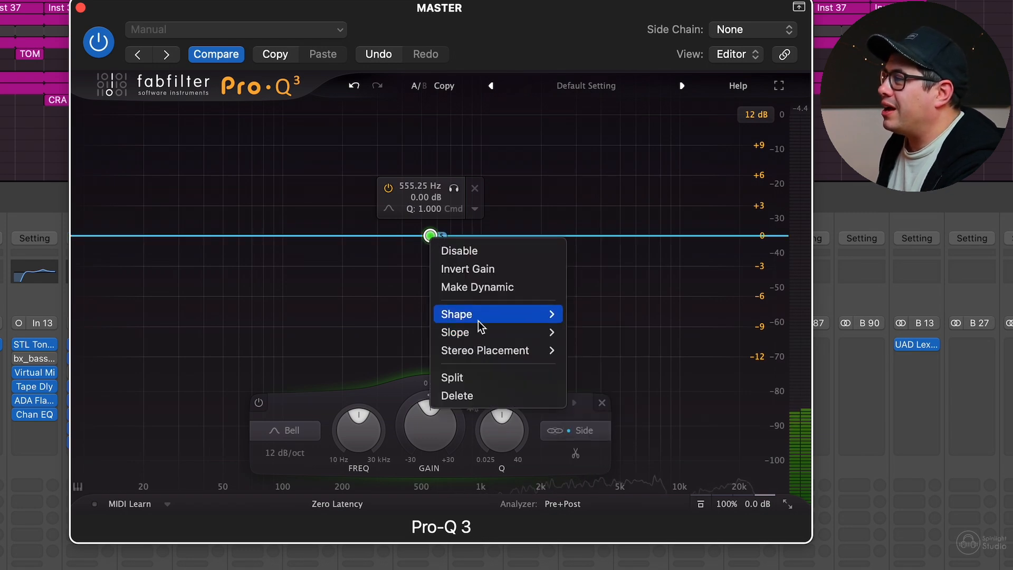
mouse_move(478, 317)
left_click(608, 368)
Move the side high shelf down to 10 Hz and raise its gain to +3.08 dB.
left_click_drag(430, 236, 33, 224)
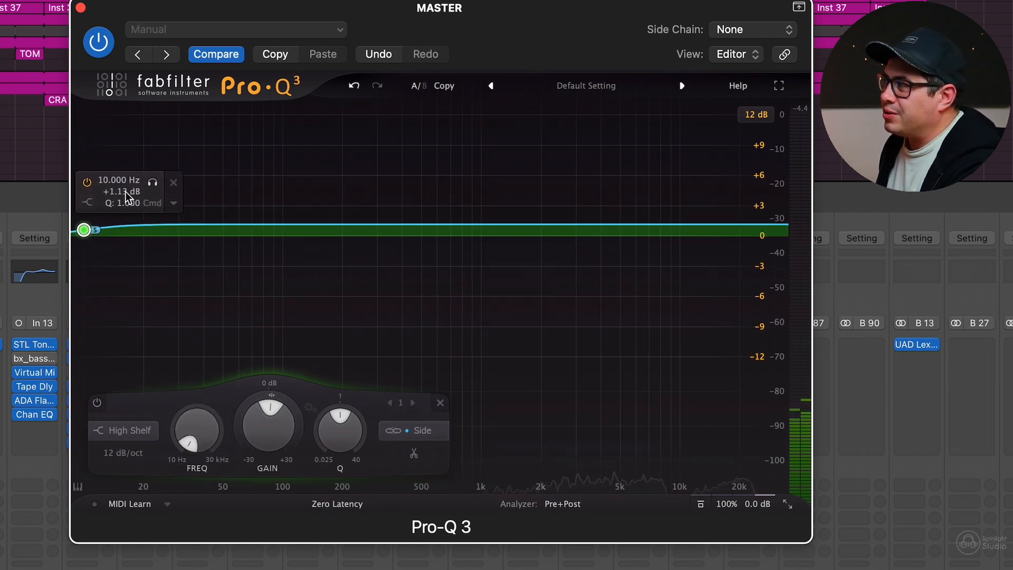
left_click_drag(88, 232, 88, 215)
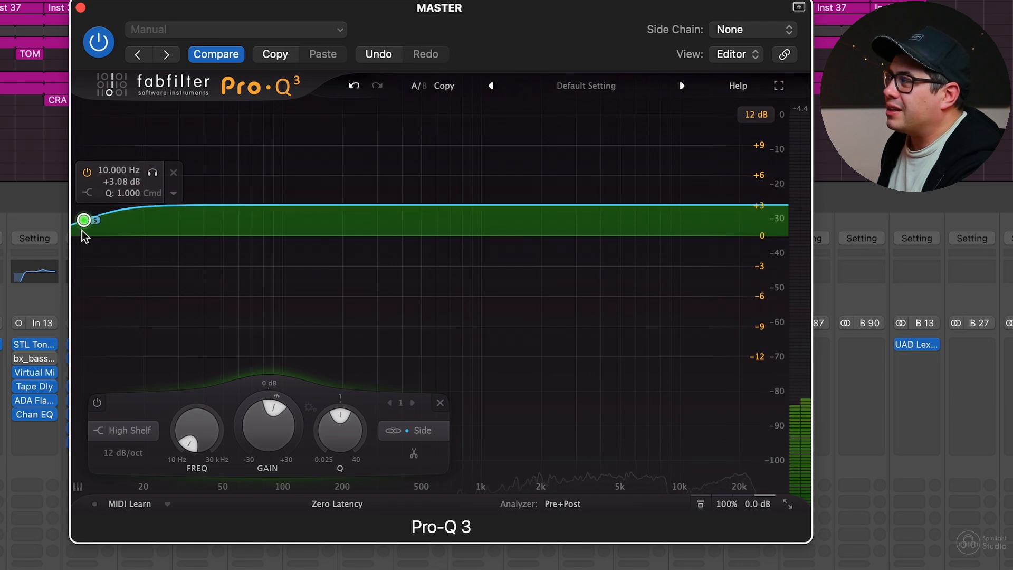
Play the mix and compare the master Pro-Q 3's side high shelf against global bypass.
key("space")
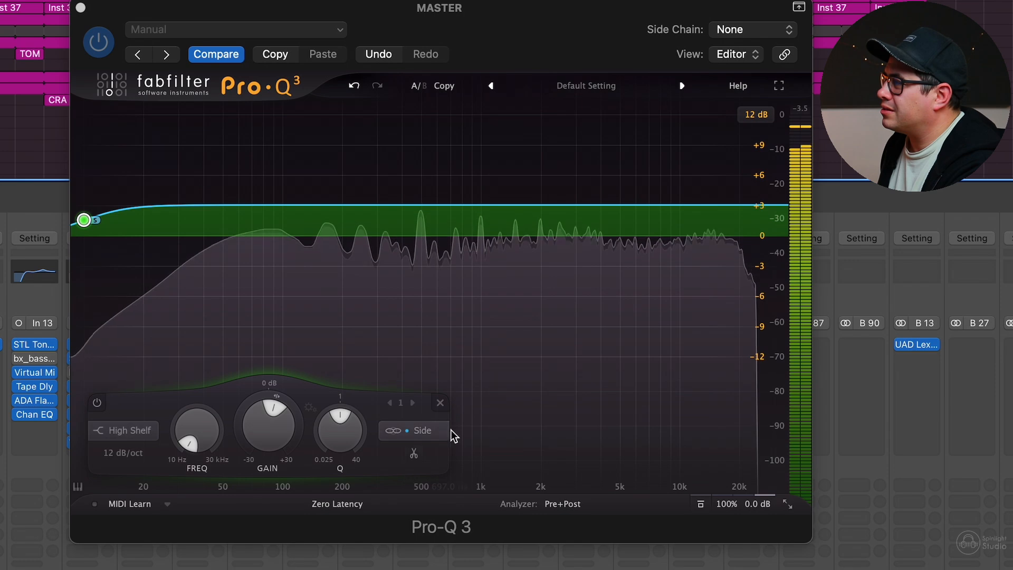
left_click(701, 503)
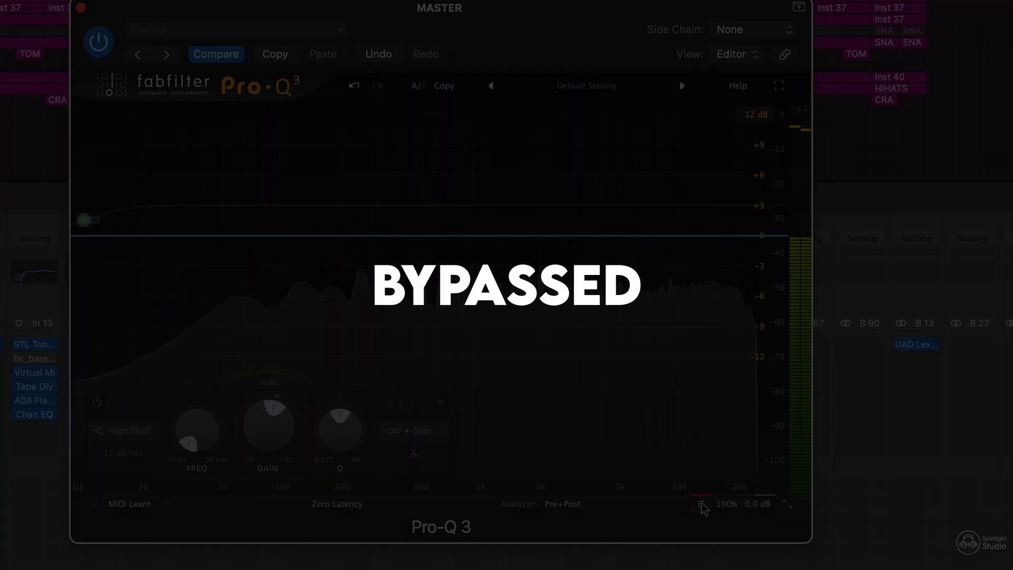
left_click(701, 505)
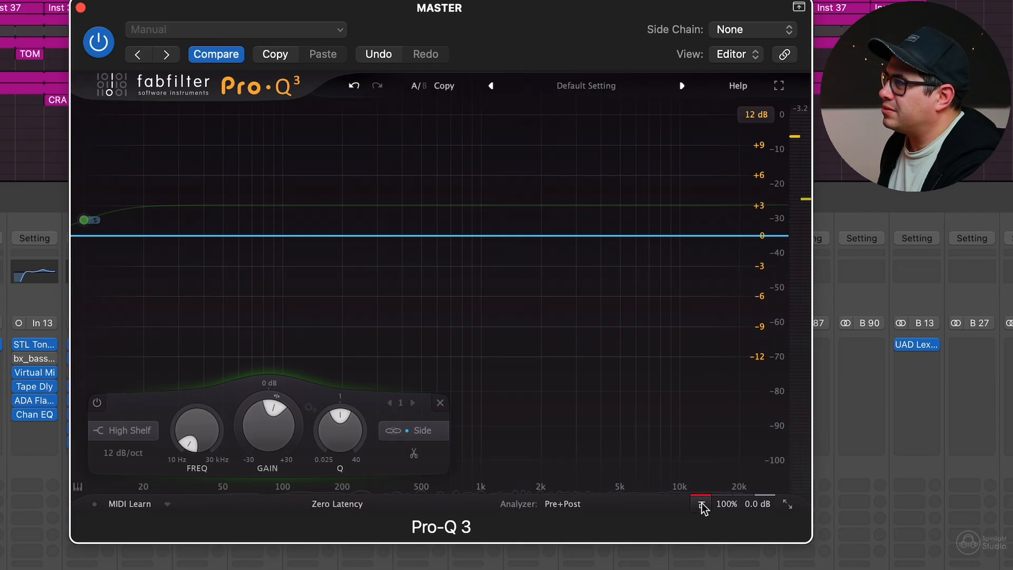
Lower the gain of the 10 Hz side high shelf during playback and compare the gentler boost with bypass.
mouse_move(84, 220)
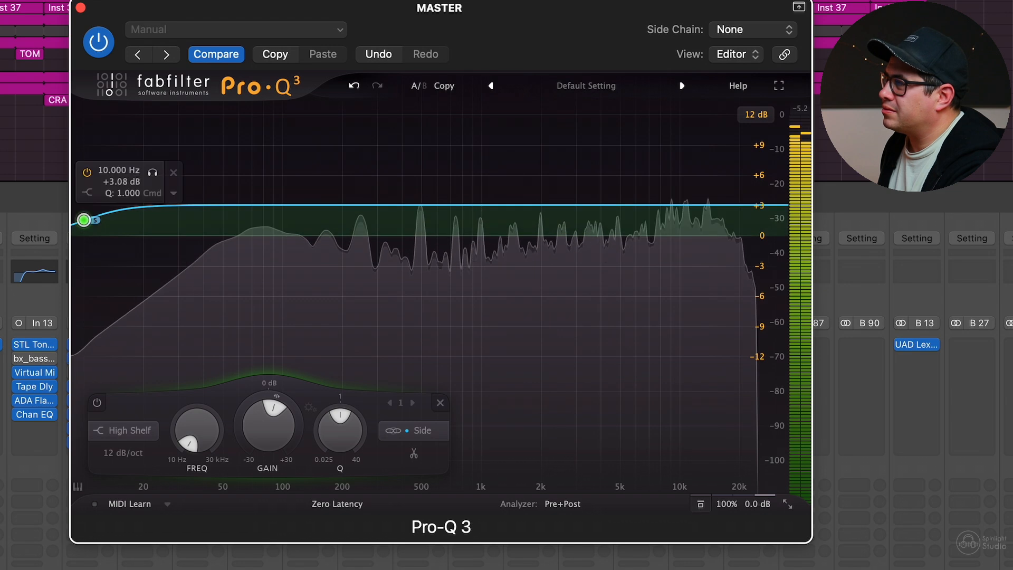
mouse_move(84, 220)
left_mouse_down()
mouse_move(80, 299)
mouse_move(84, 235)
left_mouse_up()
left_click(700, 504)
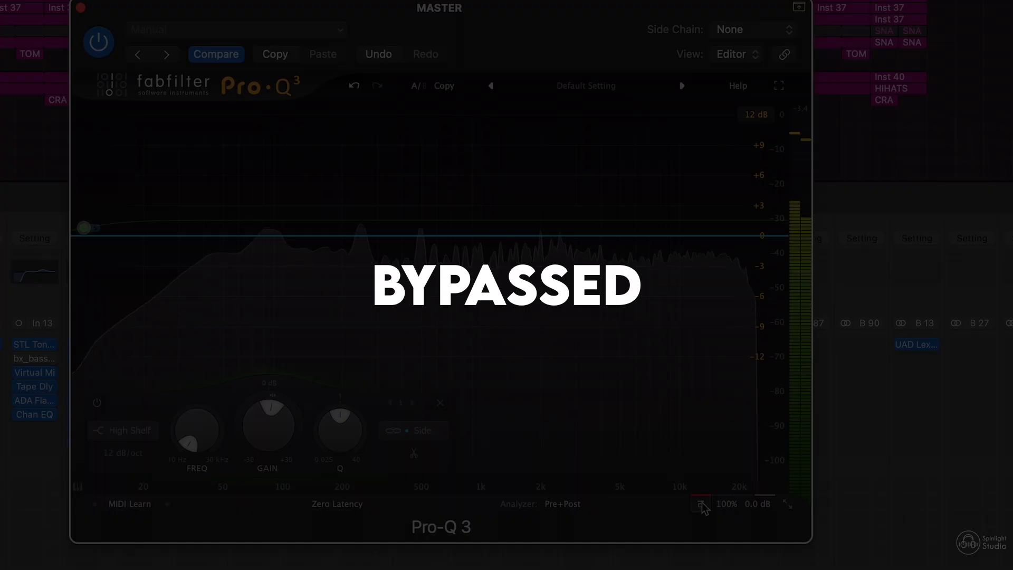
left_click(702, 504)
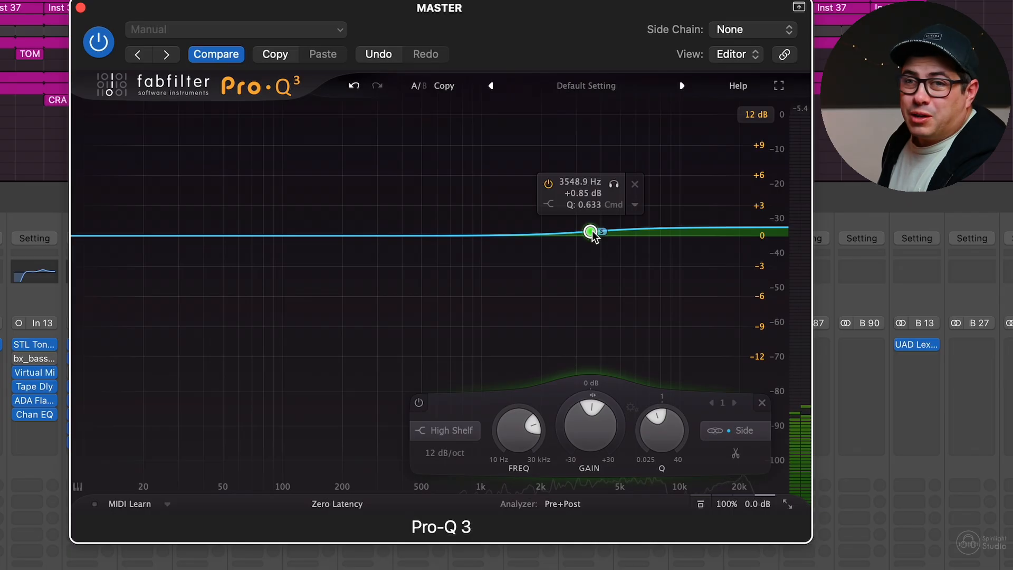
Set the side high shelf to about 4.1 kHz, +2.73 dB and Q 0.290, and compare it with bypass.
left_click_drag(592, 233, 606, 210)
scroll(606, 210, "down", 5)
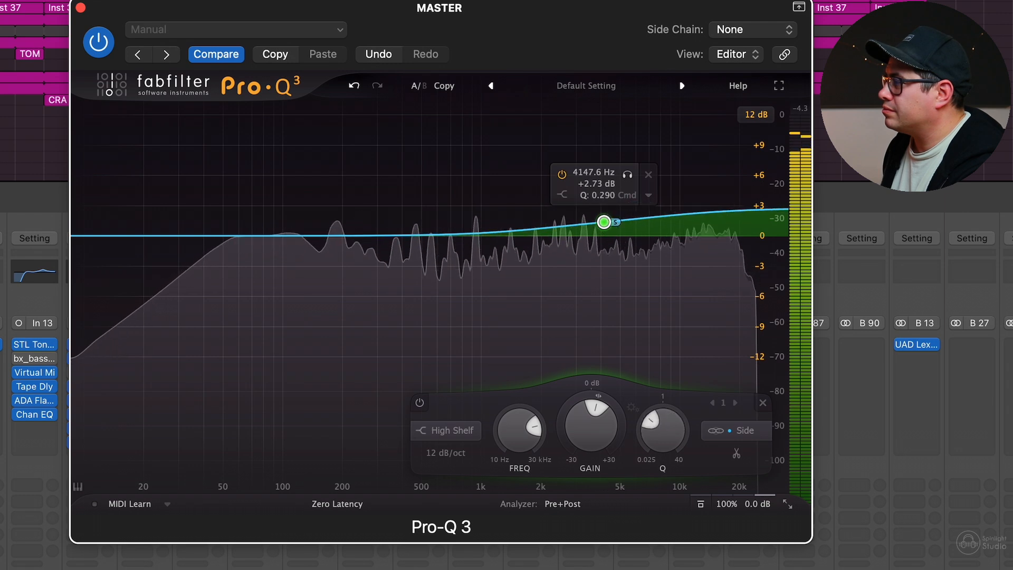
left_click(700, 504)
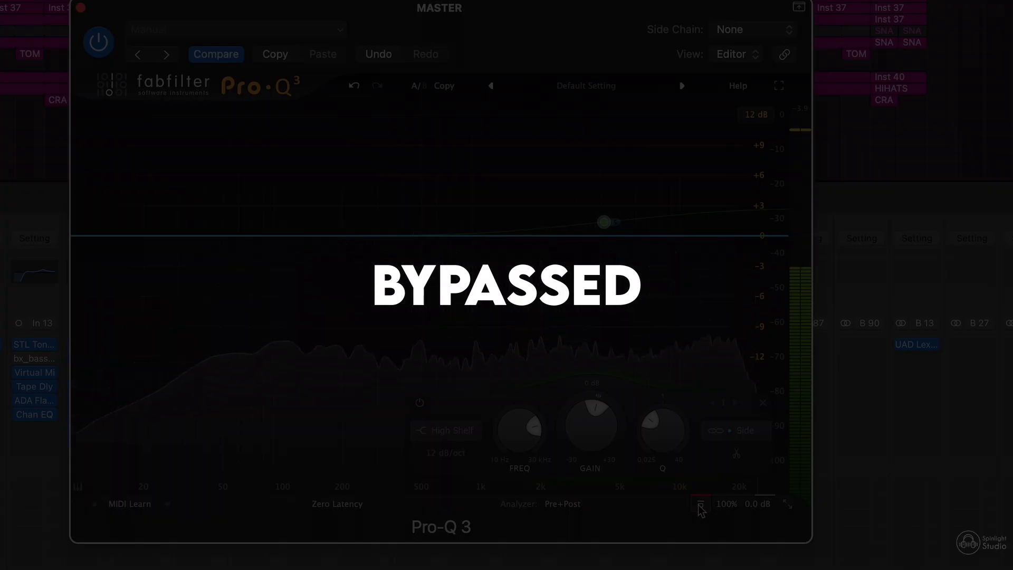
left_click(700, 506)
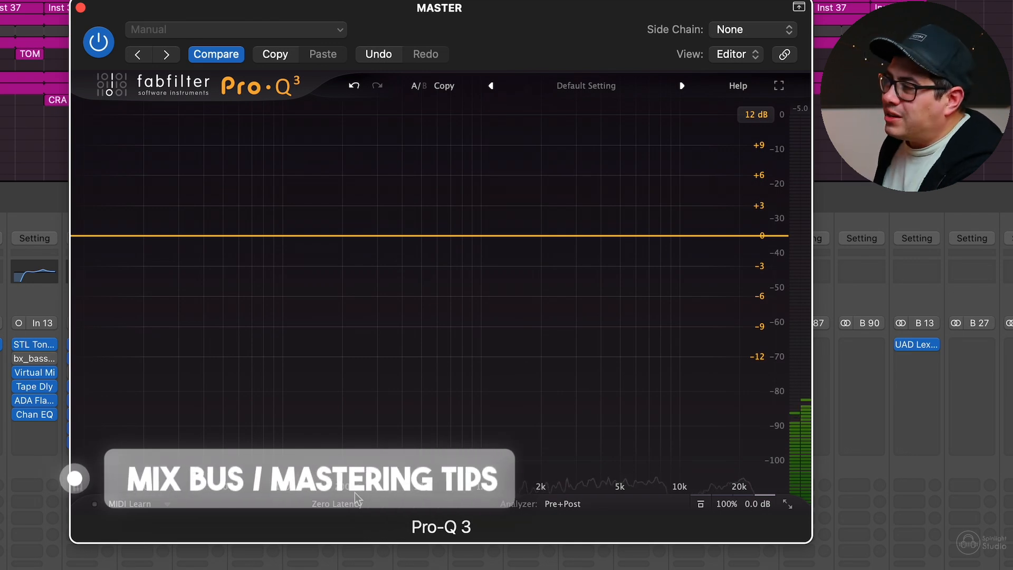
Switch the EQ to Linear Phase and add a Low Cut with Side stereo placement at roughly 65 to 70 Hz.
left_click(342, 508)
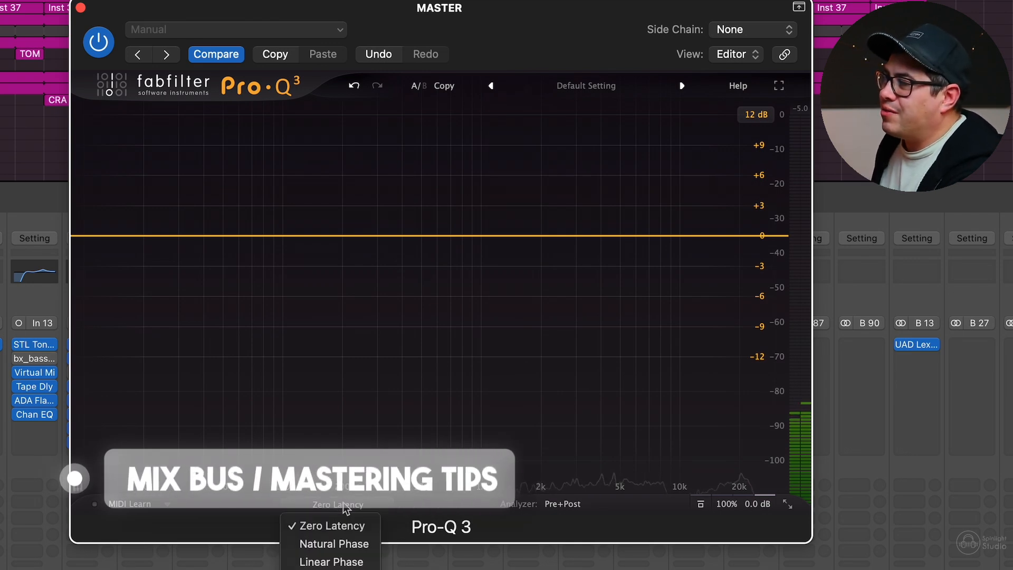
left_click(353, 559)
left_click(90, 236)
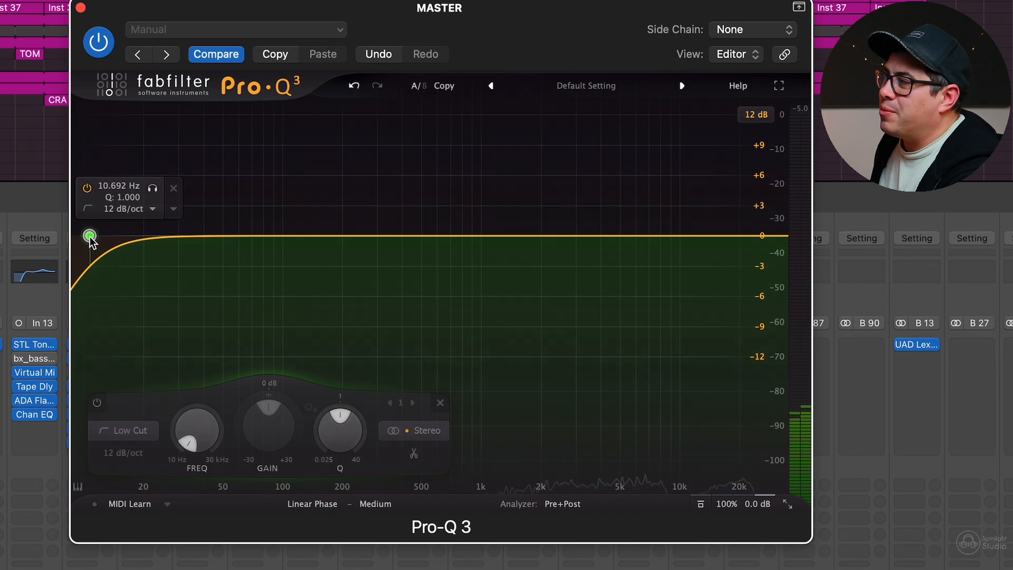
right_click(90, 237)
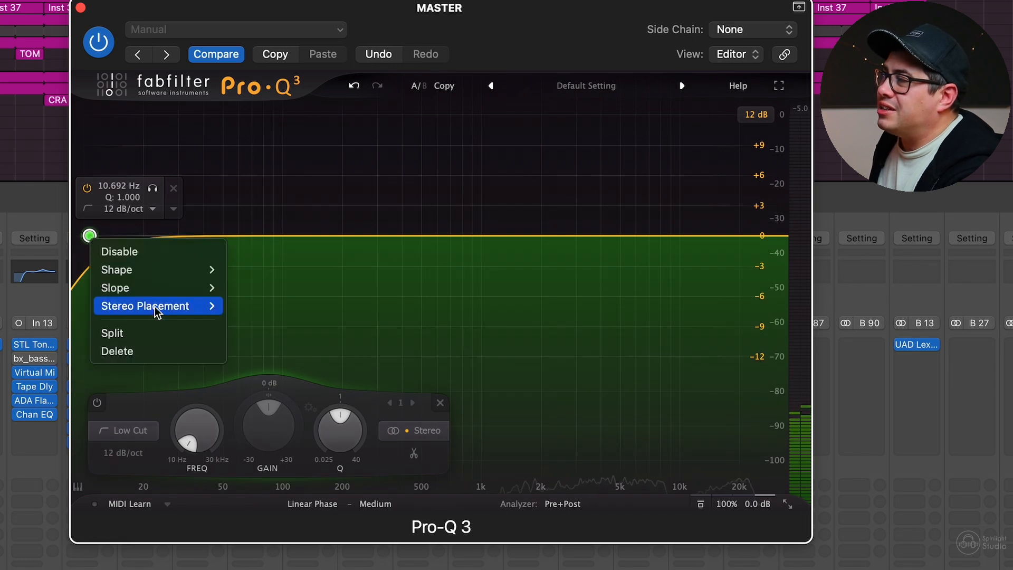
mouse_move(156, 310)
left_click(254, 378)
left_click_drag(90, 236, 252, 238)
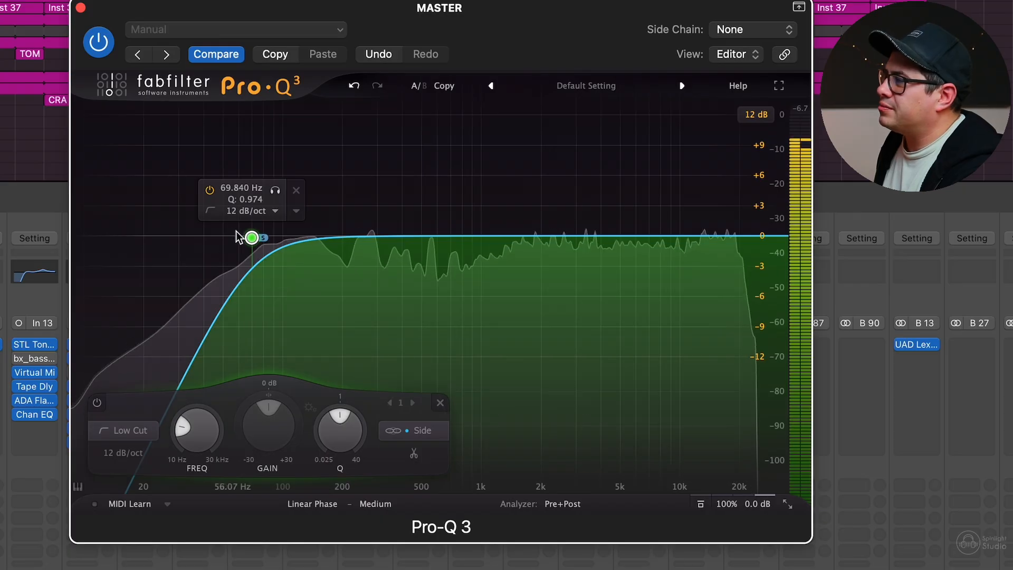
mouse_move(258, 240)
left_mouse_down()
mouse_move(154, 243)
mouse_move(411, 245)
mouse_move(252, 237)
left_mouse_up()
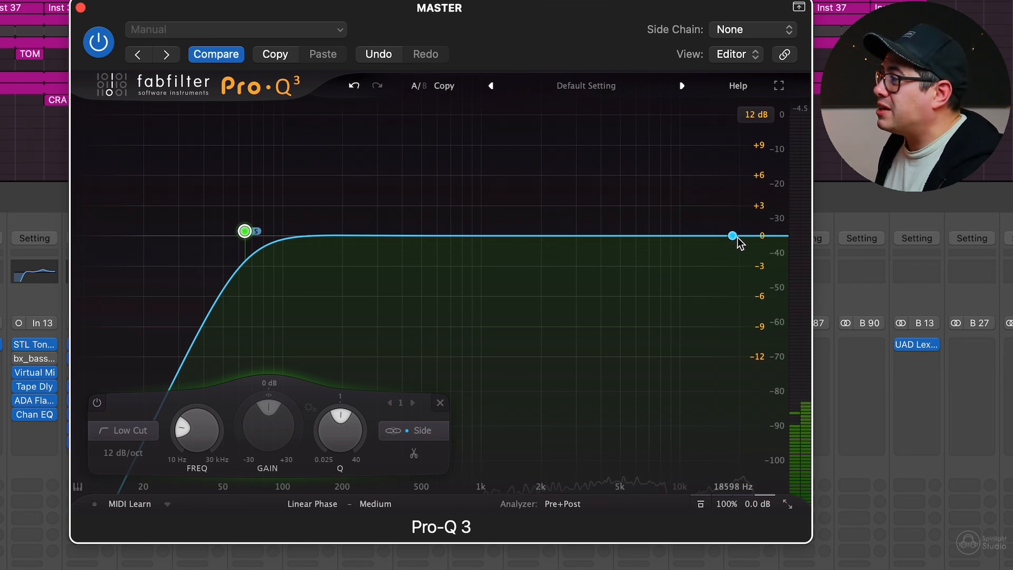
Add a Side high shelf near 19 kHz with +1.74 dB gain and Q 0.300, and compare the mix with bypass.
left_click(736, 233)
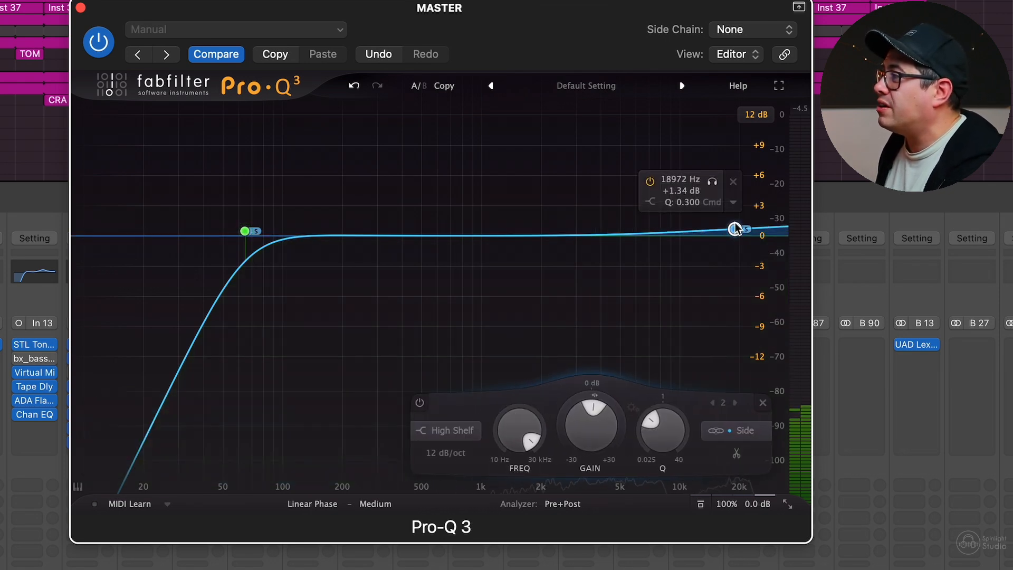
left_click_drag(740, 225, 732, 214)
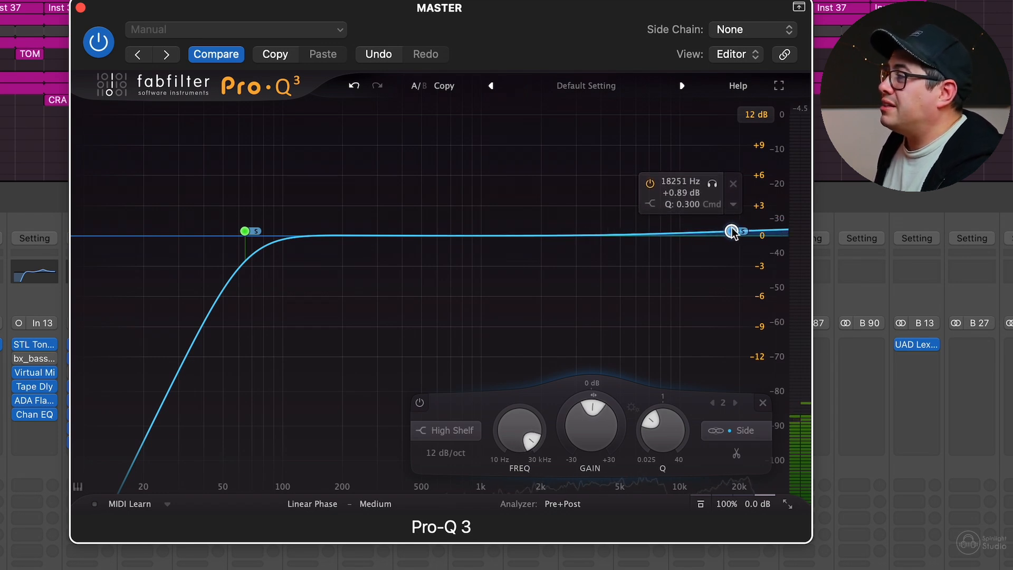
key("space")
left_click_drag(737, 231, 735, 226)
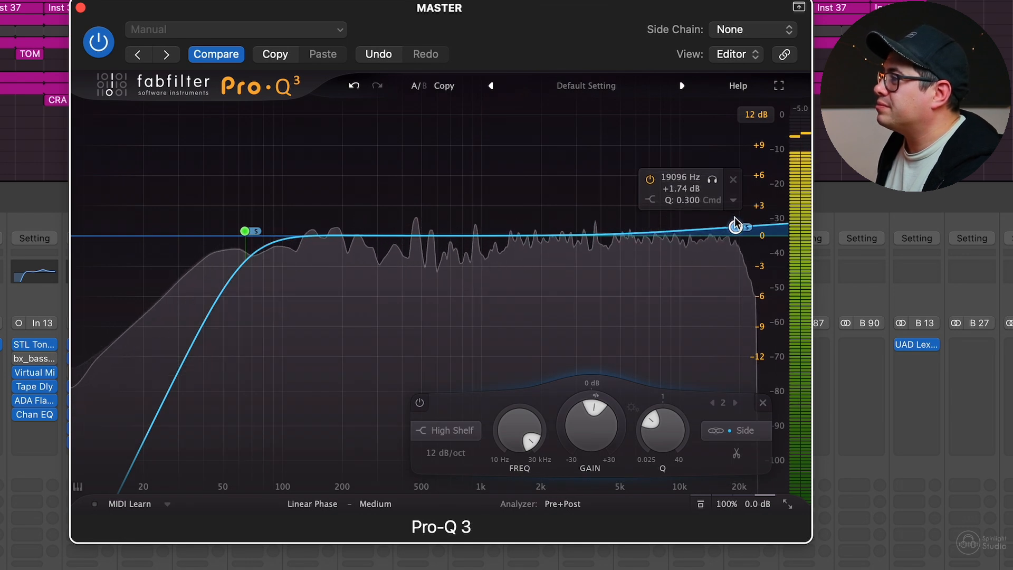
left_click(700, 505)
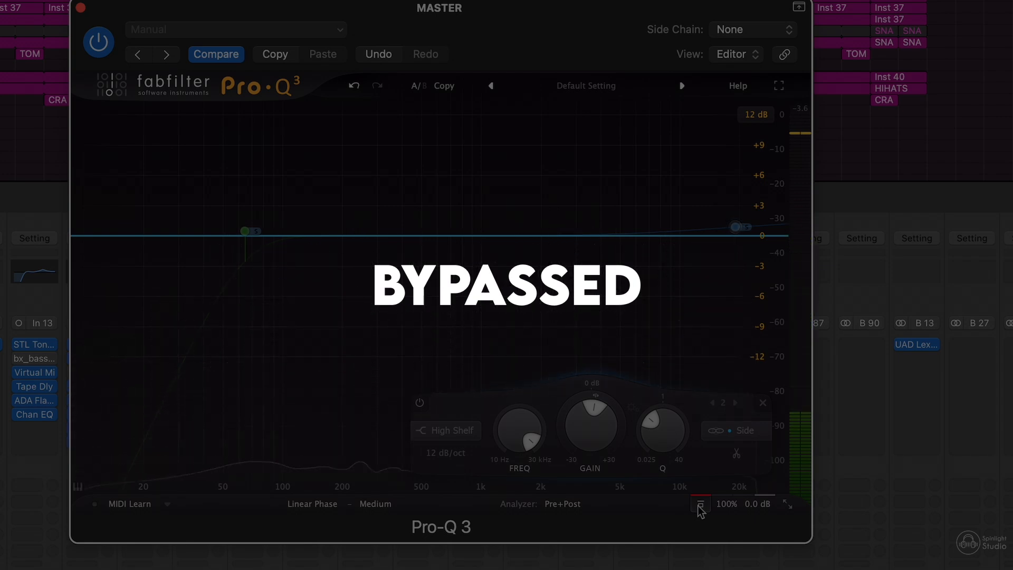
left_click(700, 505)
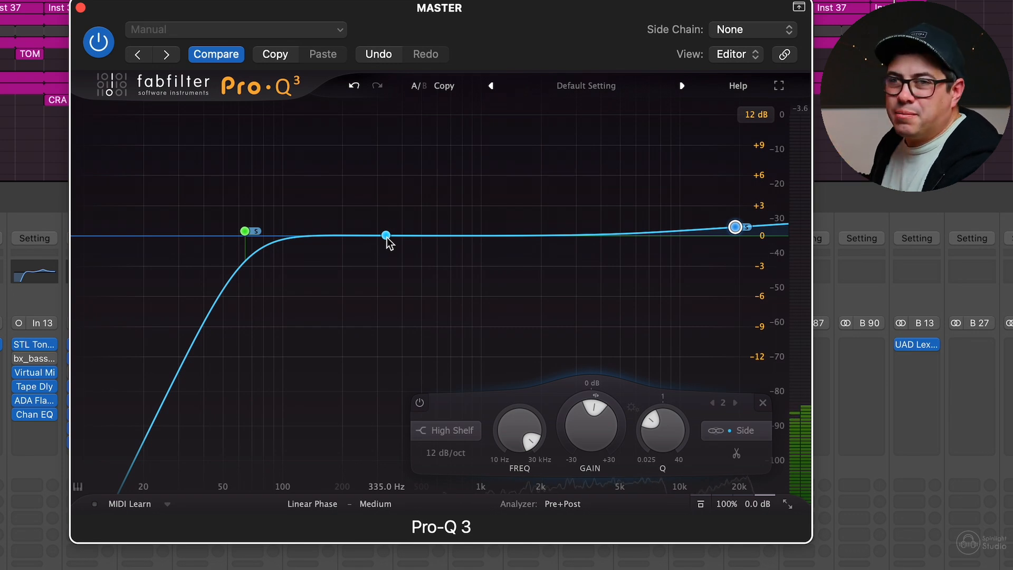
Add a Side bell cut near 500 Hz with Q 2.154, adjust its gain during playback, and compare the EQ with bypass.
left_click_drag(382, 220, 378, 254)
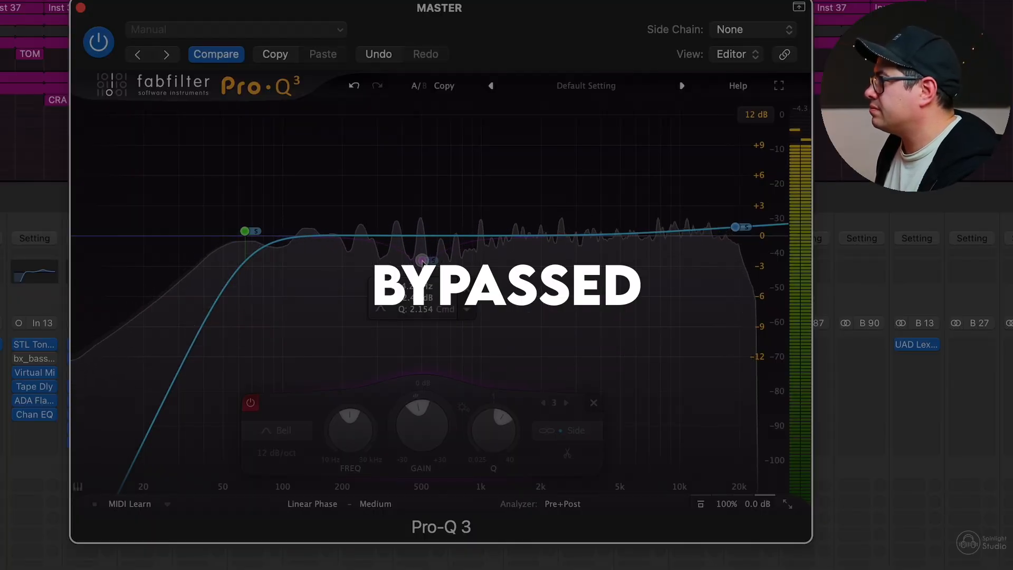
double_click(422, 261)
mouse_move(428, 437)
left_mouse_down()
mouse_move(432, 325)
mouse_move(409, 487)
mouse_move(409, 431)
left_mouse_up()
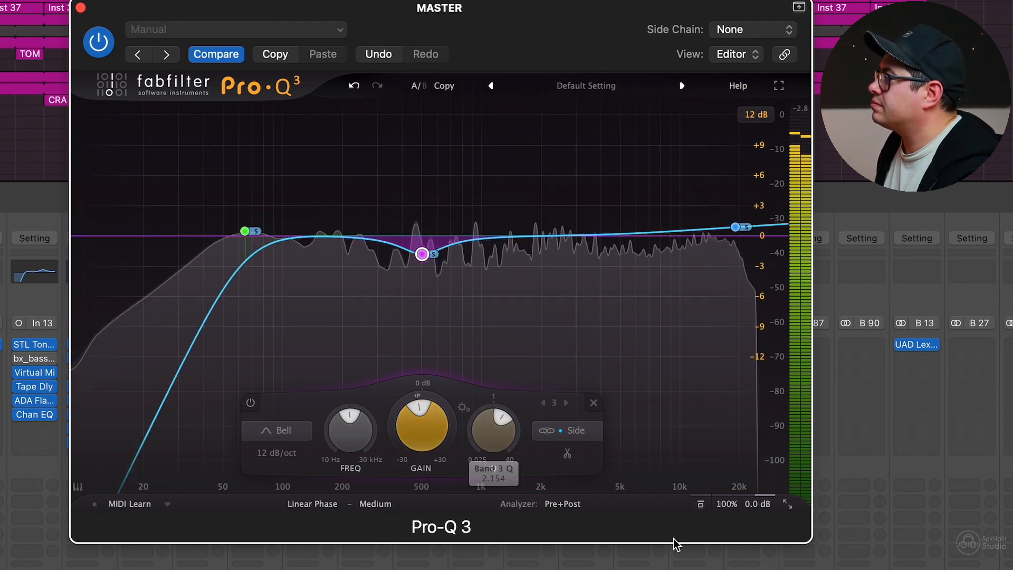
left_click(700, 505)
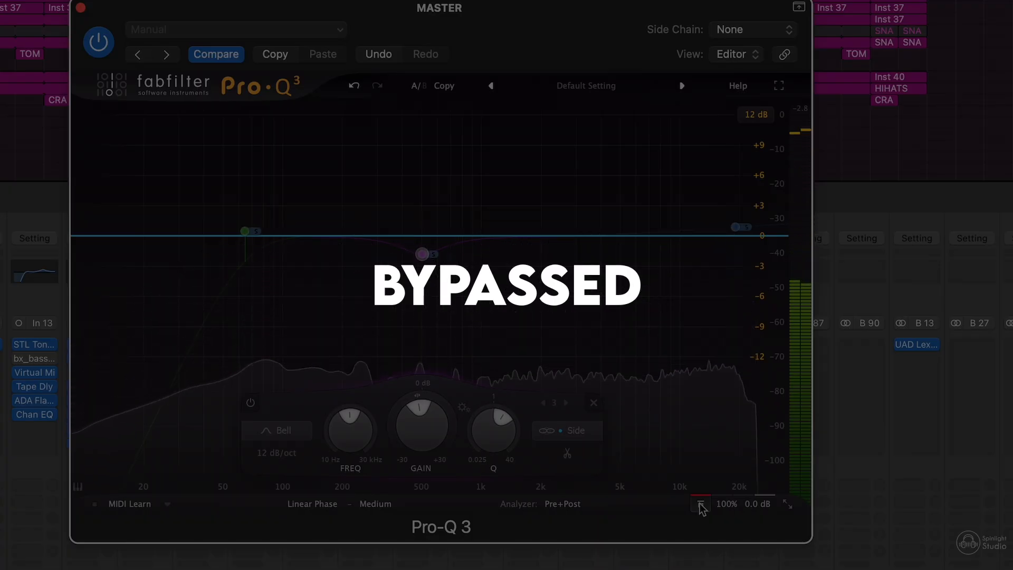
left_click(701, 504)
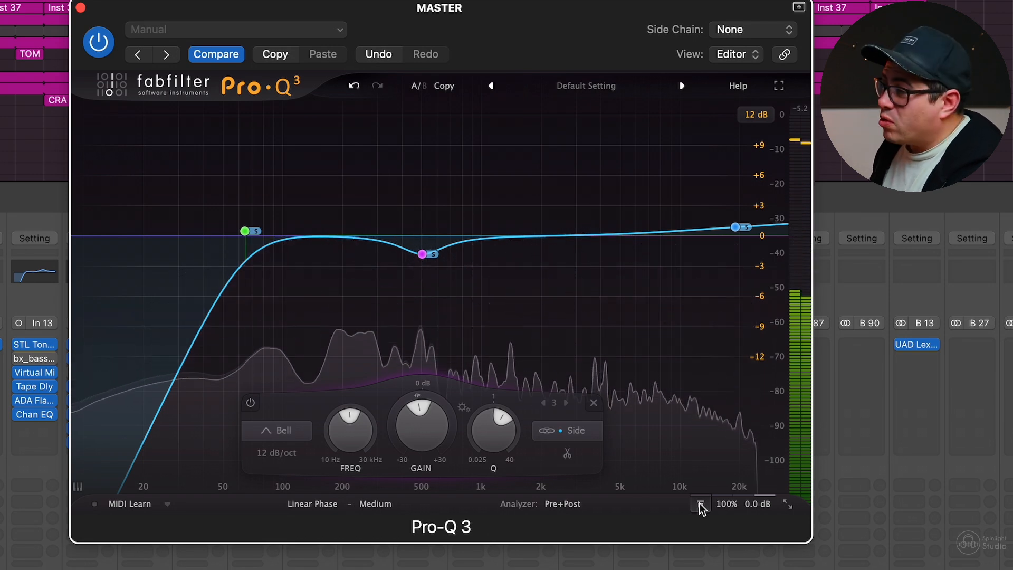
Add a bell band at 196.32 Hz with +2.47 dB gain and set its stereo placement to Mid.
mouse_move(327, 238)
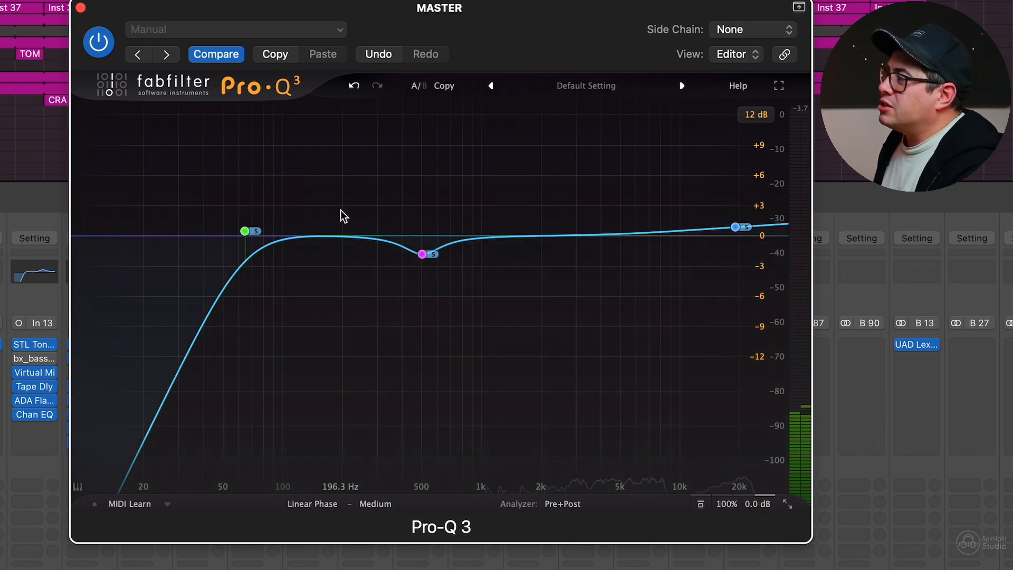
double_click(340, 210)
right_click(341, 210)
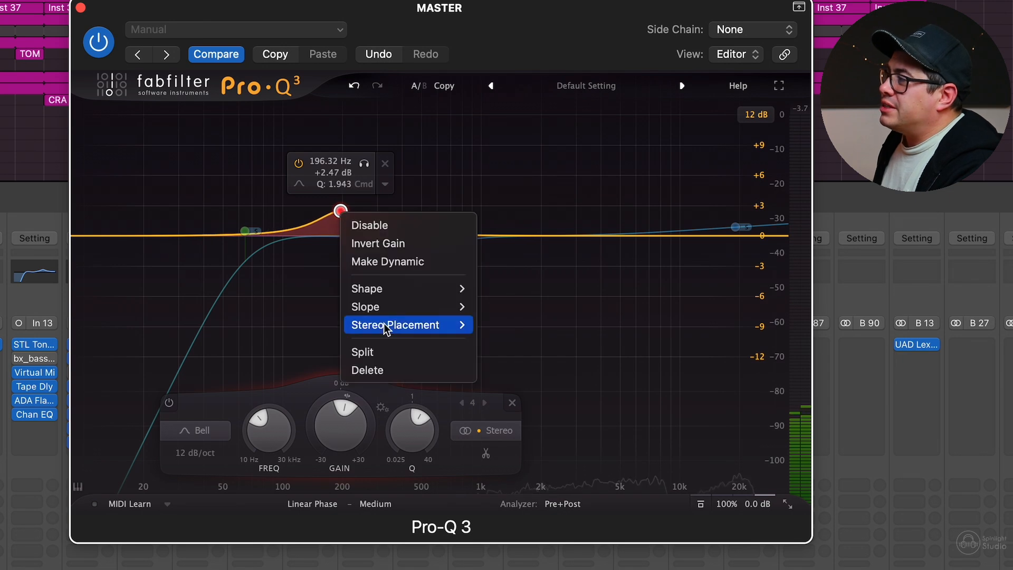
mouse_move(407, 330)
left_click(505, 379)
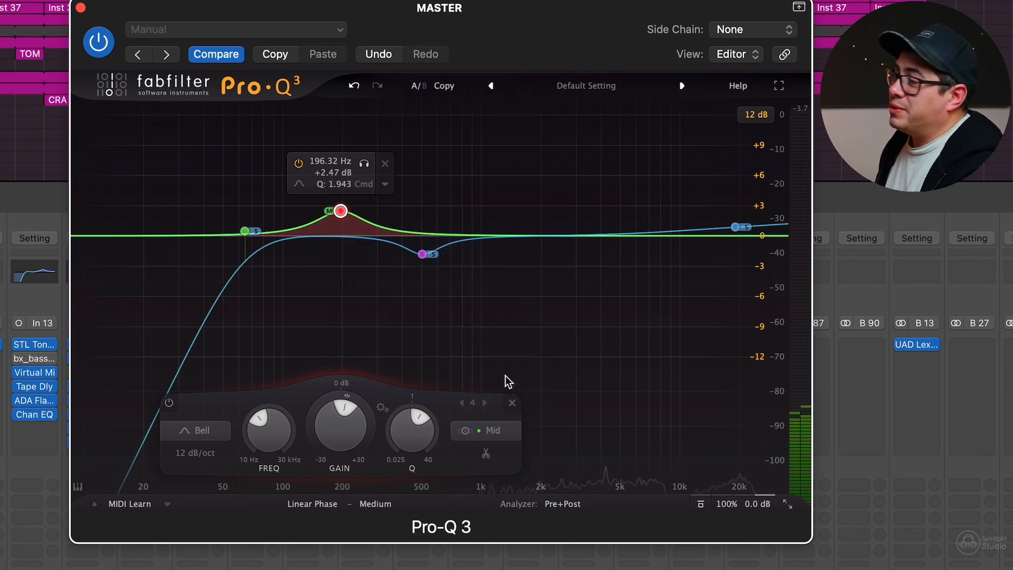
Move the mid bell to about 143 Hz, narrow it, lower its gain to about +1 dB, and compare with bypass.
mouse_move(340, 211)
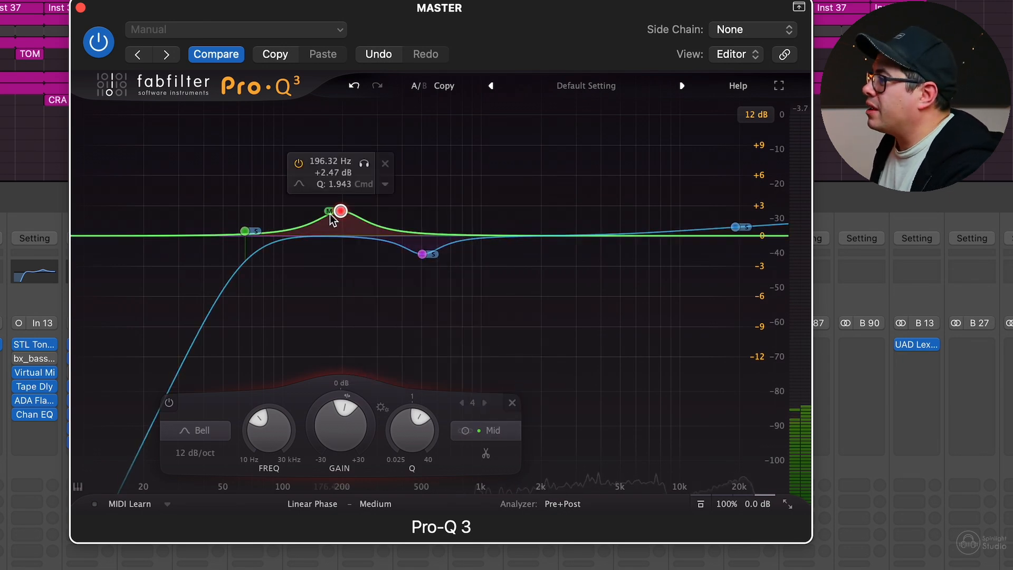
left_click_drag(340, 211, 311, 148)
scroll(311, 152, "up", 3)
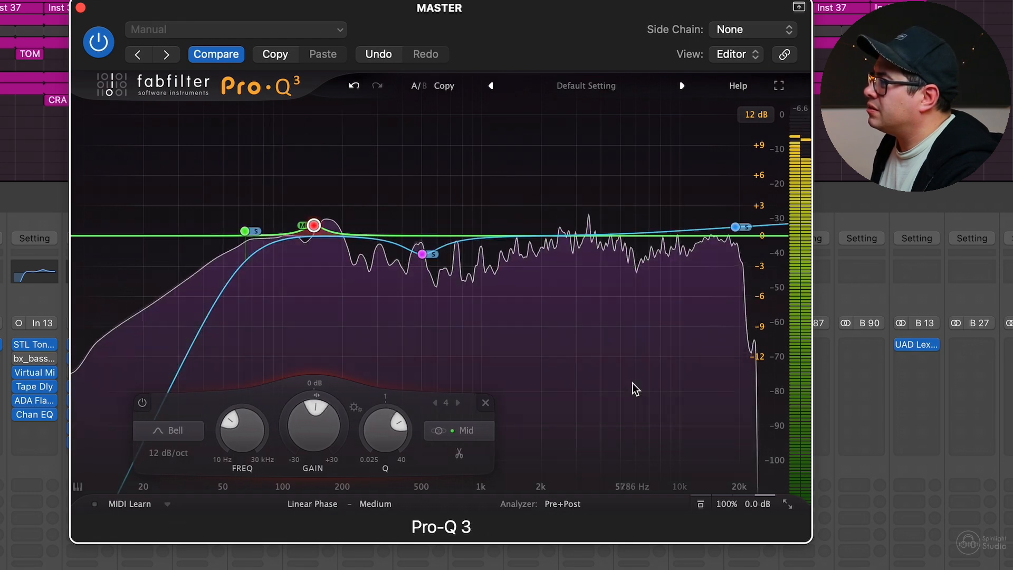
left_click_drag(632, 383, 120, 516)
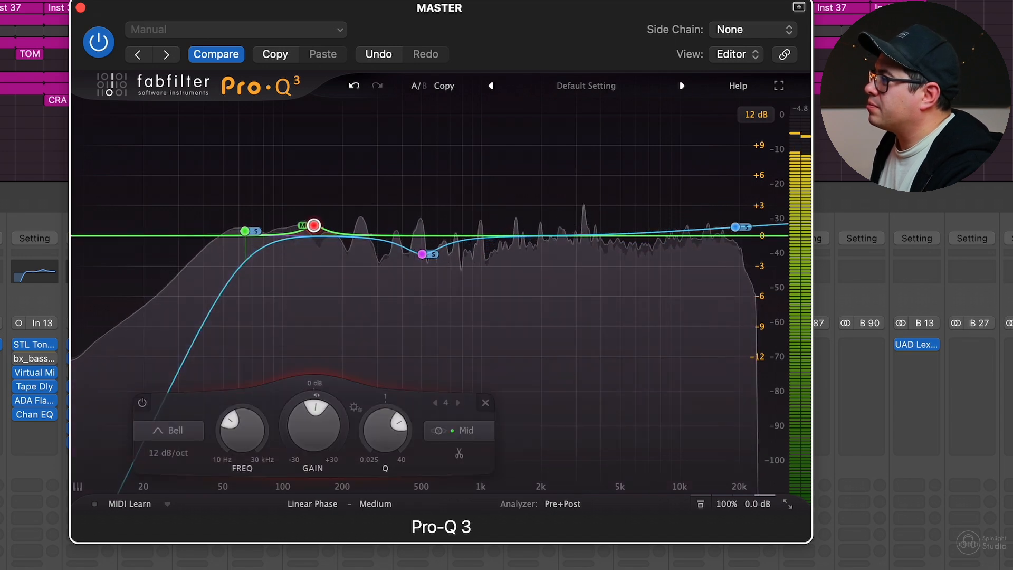
left_click(703, 508)
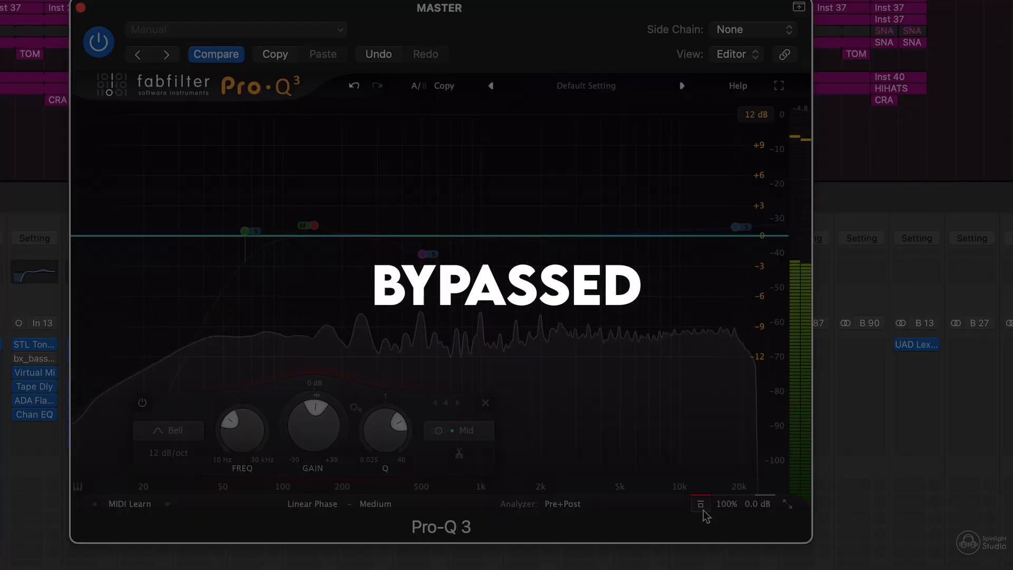
left_click(702, 508)
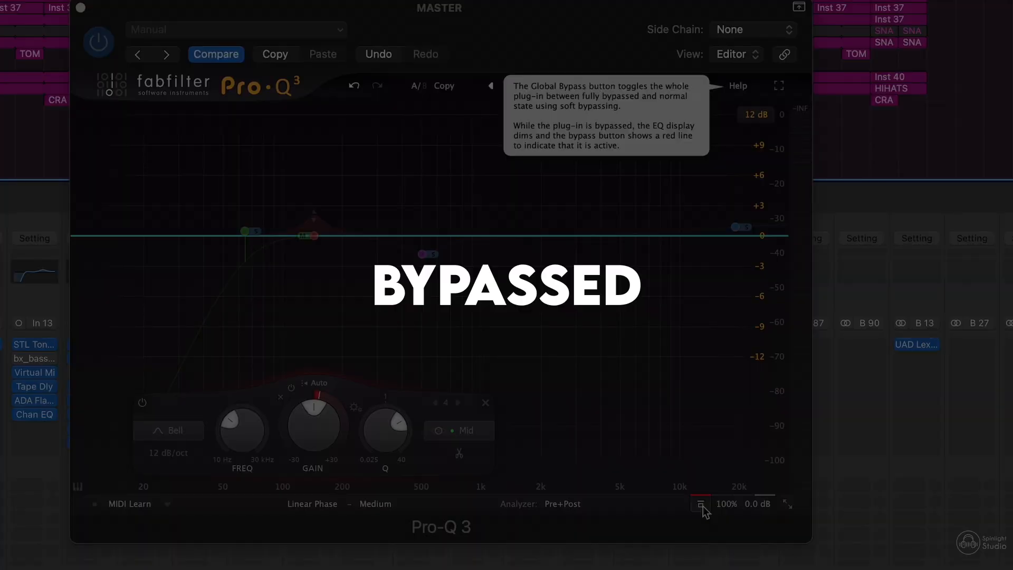
Compare the complete mid/side EQ, including the dynamic mid bell, against bypass during playback.
left_click(701, 504)
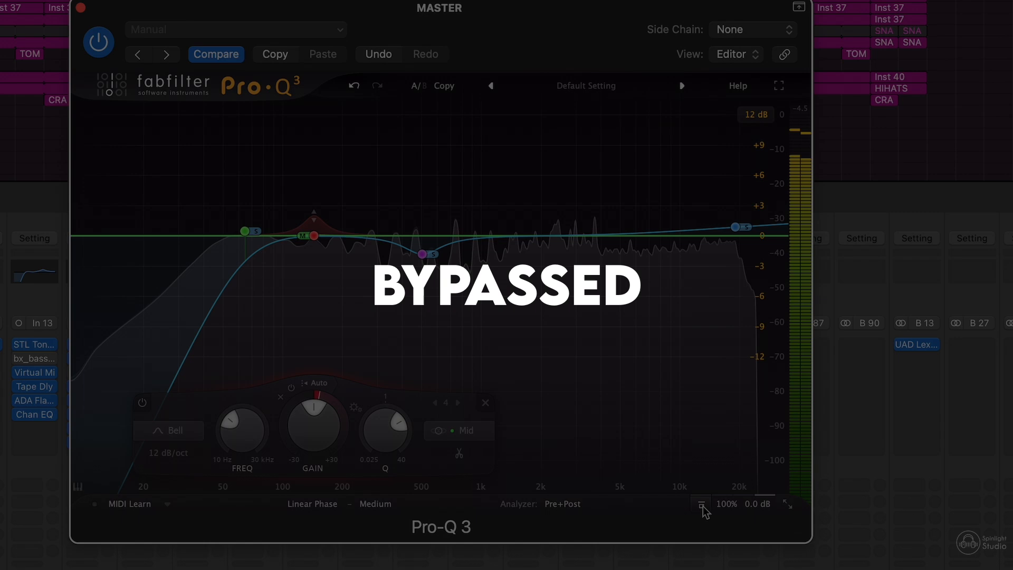
left_click(701, 504)
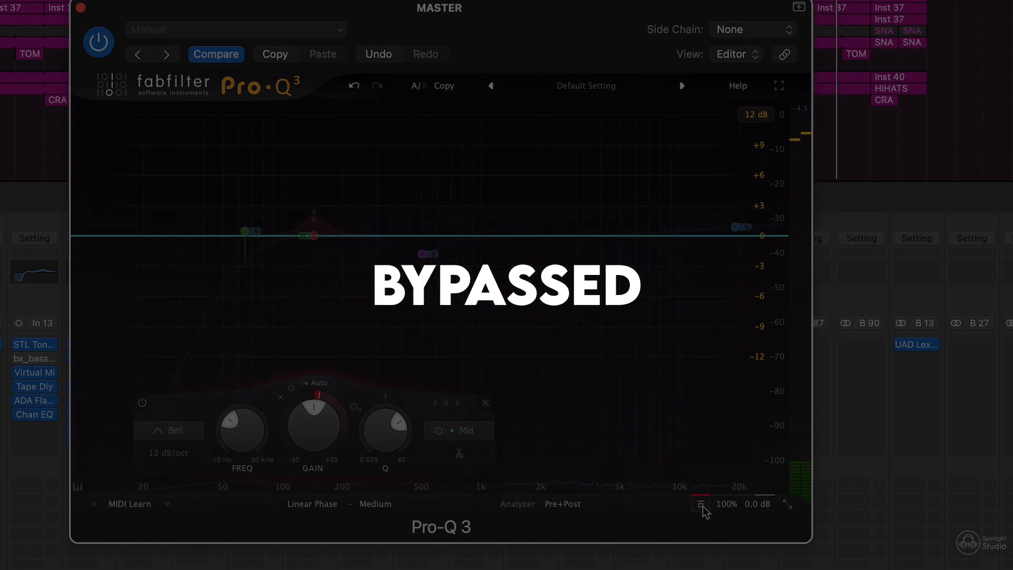
left_click(702, 505)
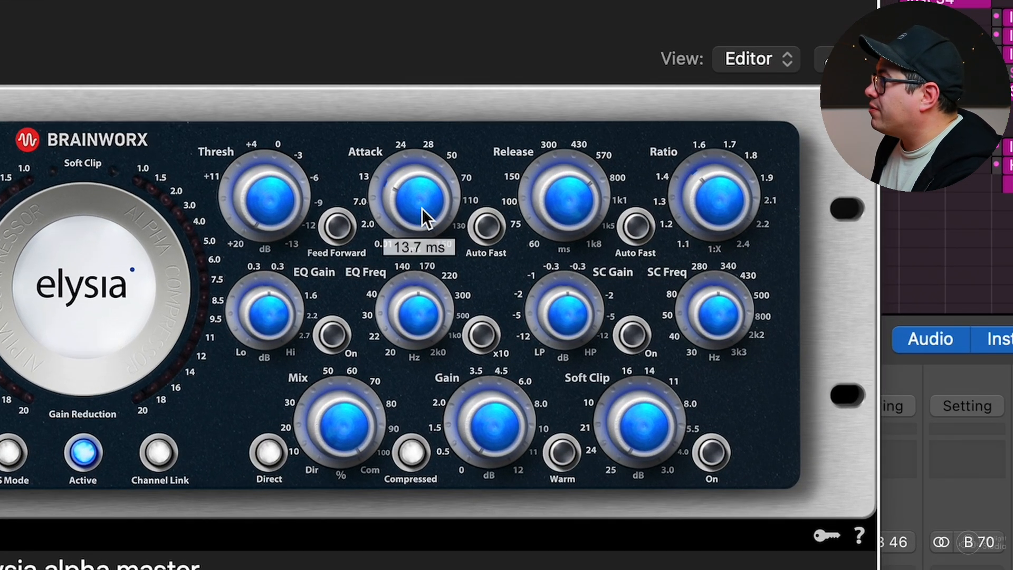
Adjust the second channel's Attack and Release in the elysia alpha master compressor.
left_click_drag(714, 260, 715, 267)
left_click_drag(423, 220, 424, 216)
left_click_drag(559, 179, 558, 277)
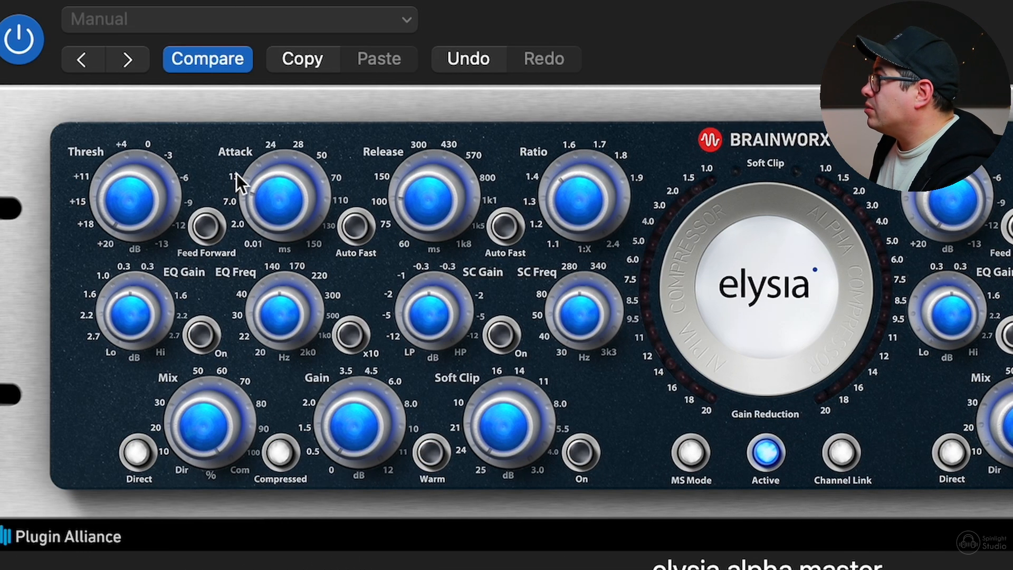
Unlink the channels and dial in the first channel's Release and Threshold with a Ratio of 2.1 during playback.
left_click_drag(413, 200, 413, 197)
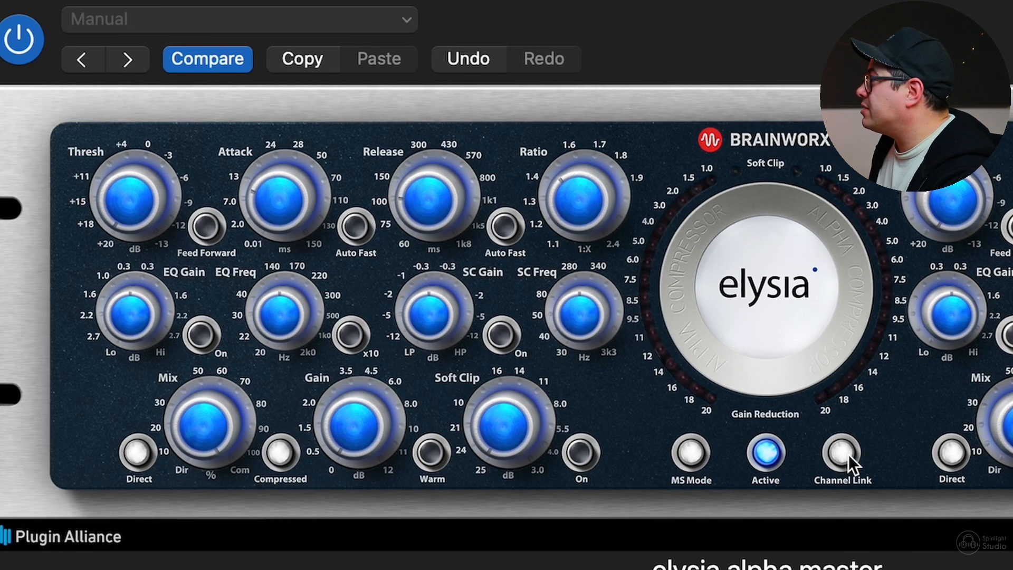
left_click_drag(586, 196, 602, 134)
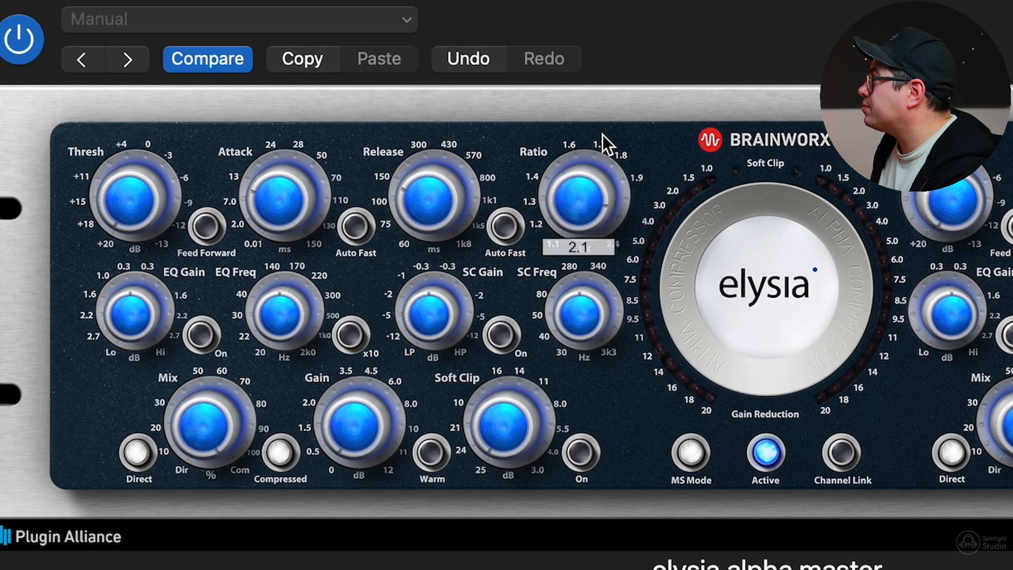
left_click(140, 182)
left_click_drag(121, 213, 122, 234)
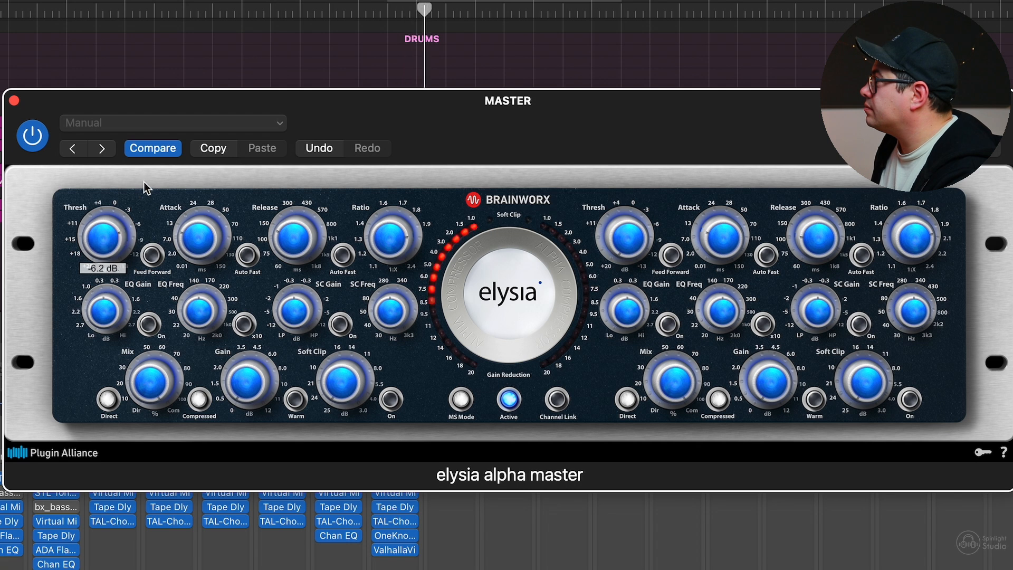
left_click_drag(143, 181, 136, 212)
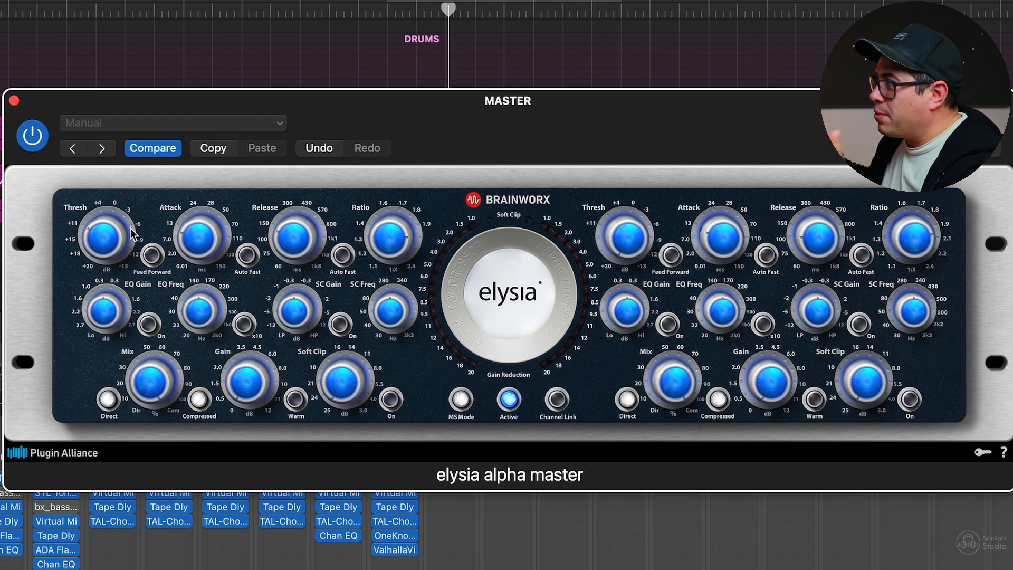
mouse_move(94, 232)
left_click_drag(94, 236, 96, 241)
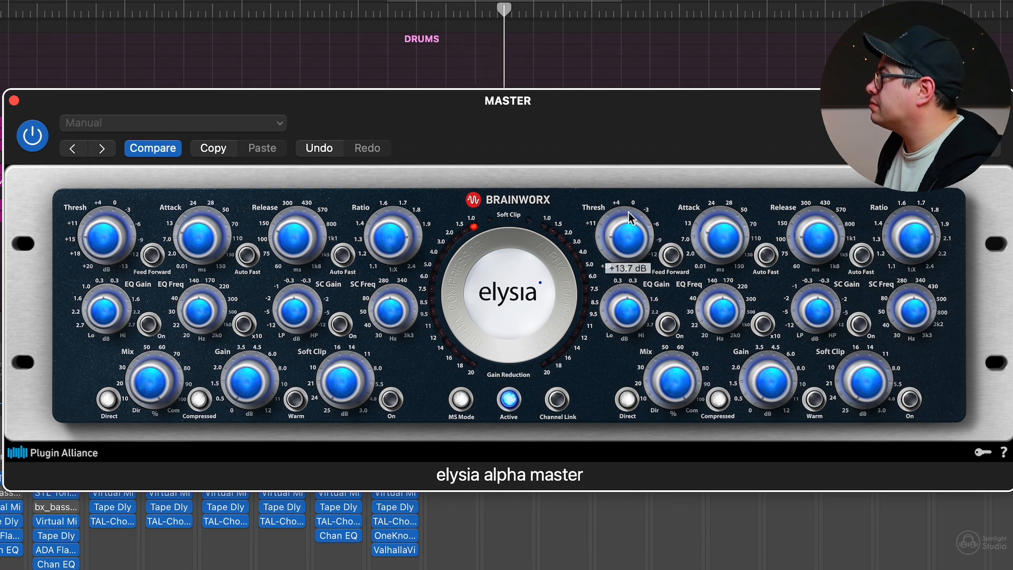
Set the second channel's Threshold to +7.0 dB and its Release to about 66.8 ms, and compare with bypass.
mouse_move(631, 196)
left_mouse_down()
mouse_move(635, 182)
mouse_move(635, 194)
left_mouse_up()
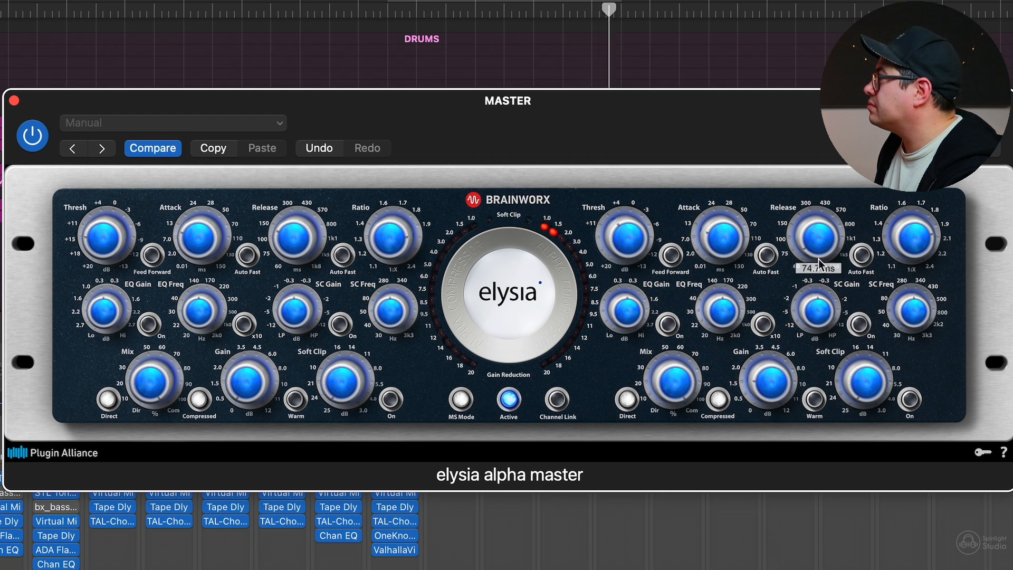
mouse_move(633, 246)
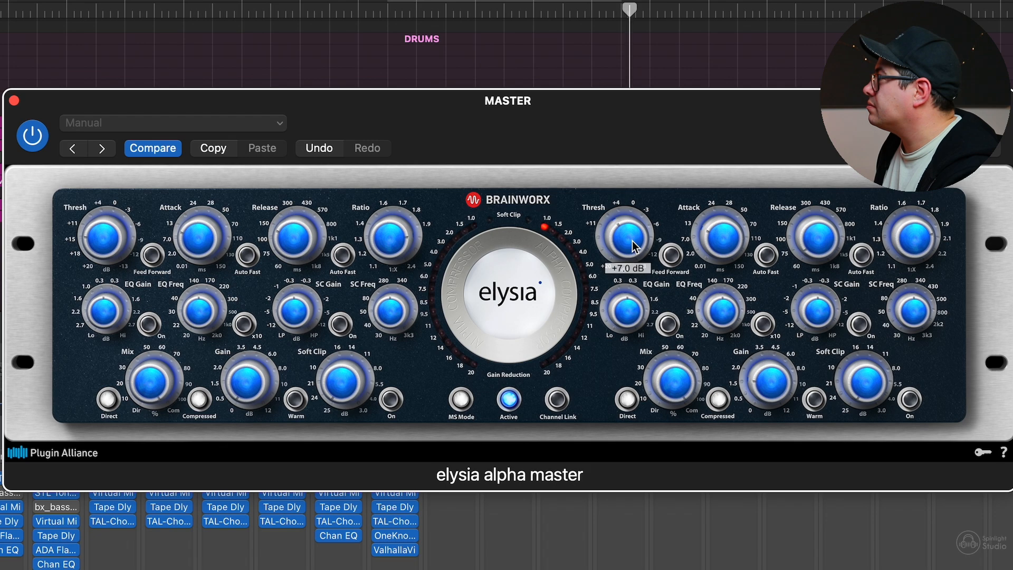
left_click(508, 398)
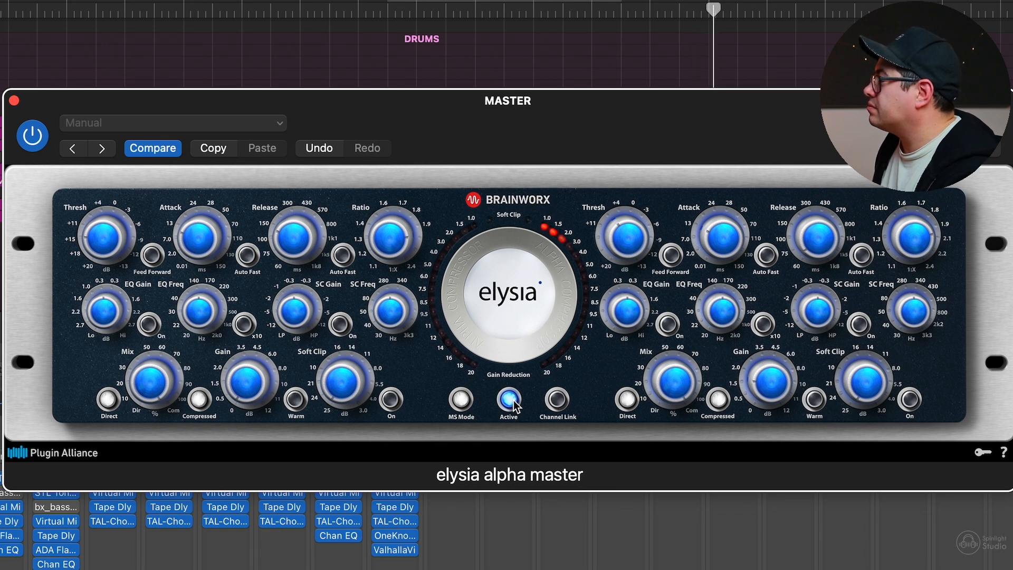
left_click(509, 400)
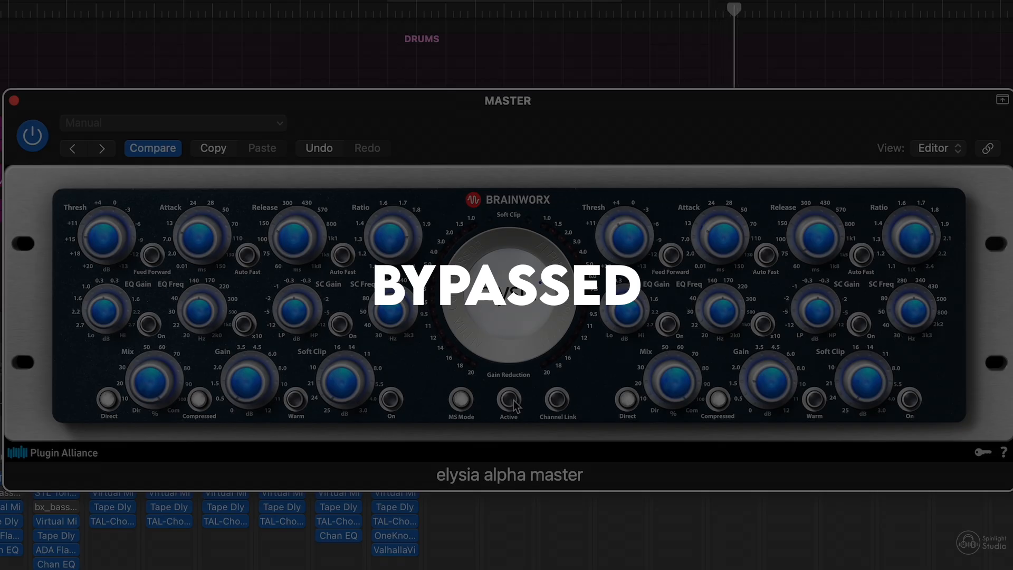
left_click(511, 401)
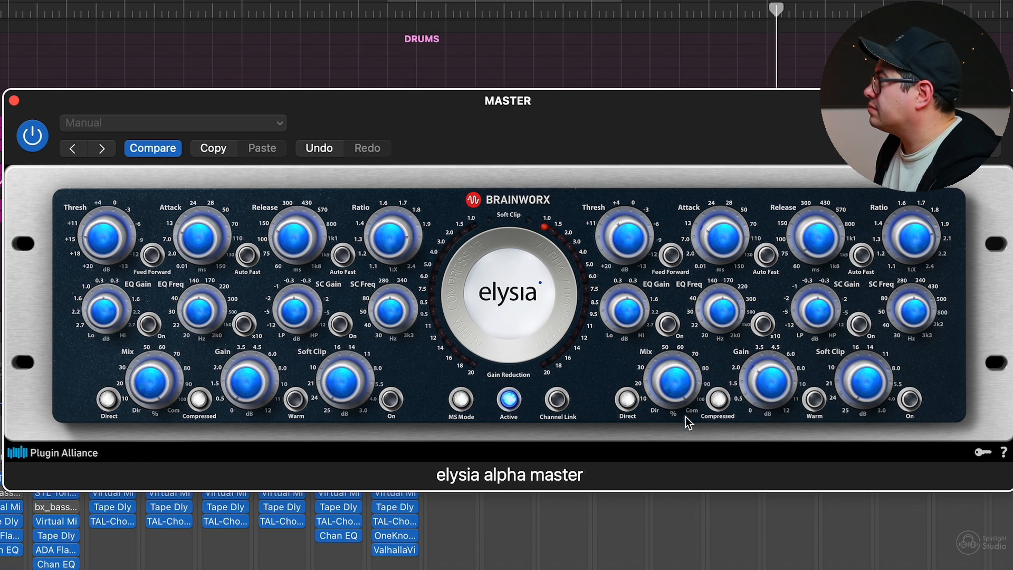
left_click(510, 400)
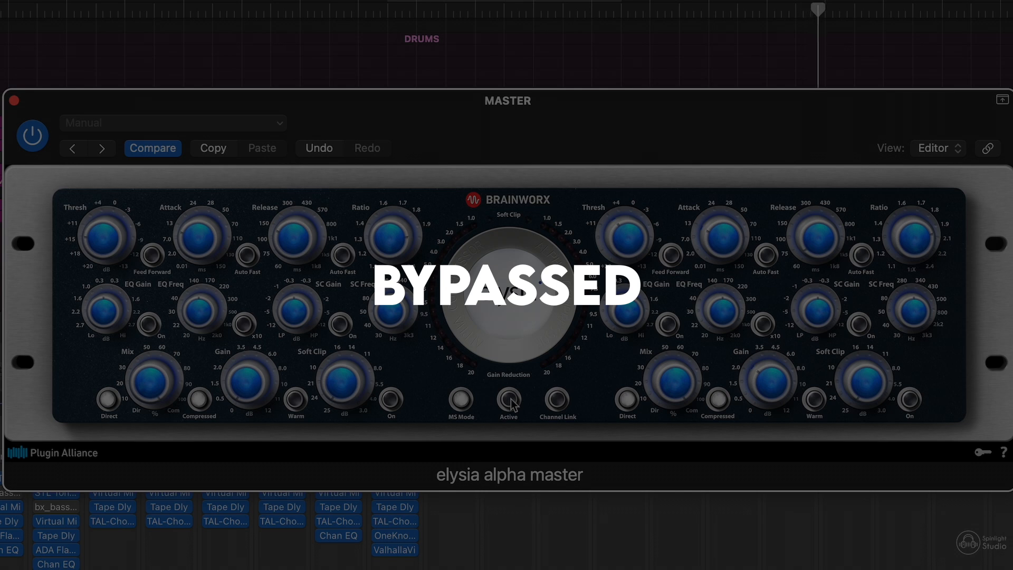
left_click(509, 400)
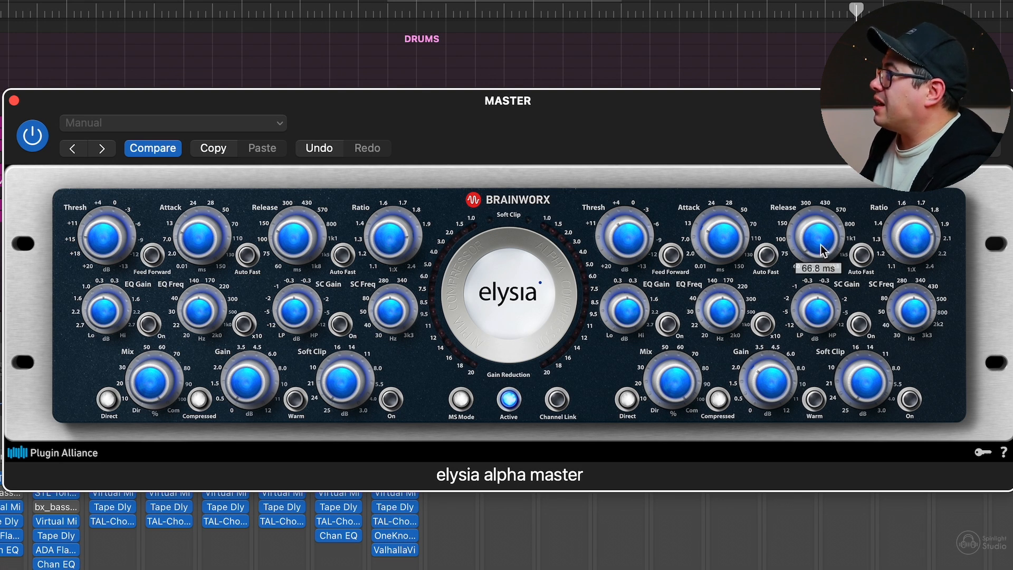
mouse_move(728, 234)
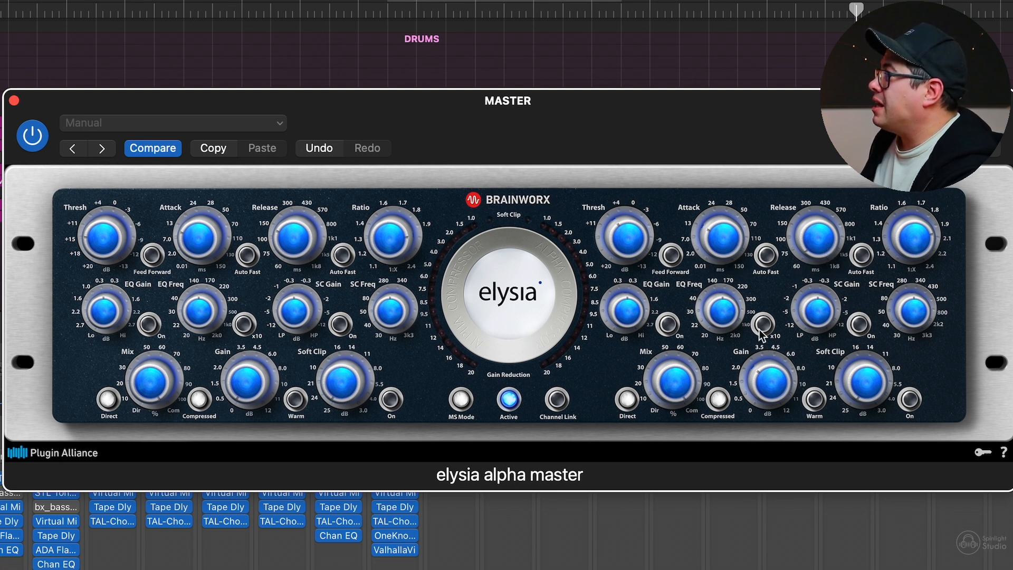
mouse_move(771, 388)
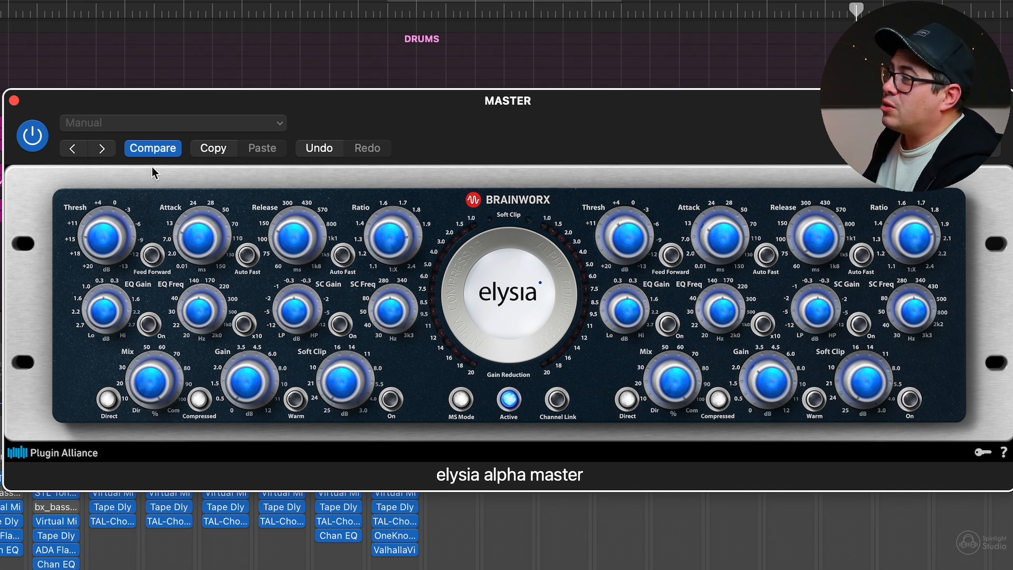
mouse_move(251, 376)
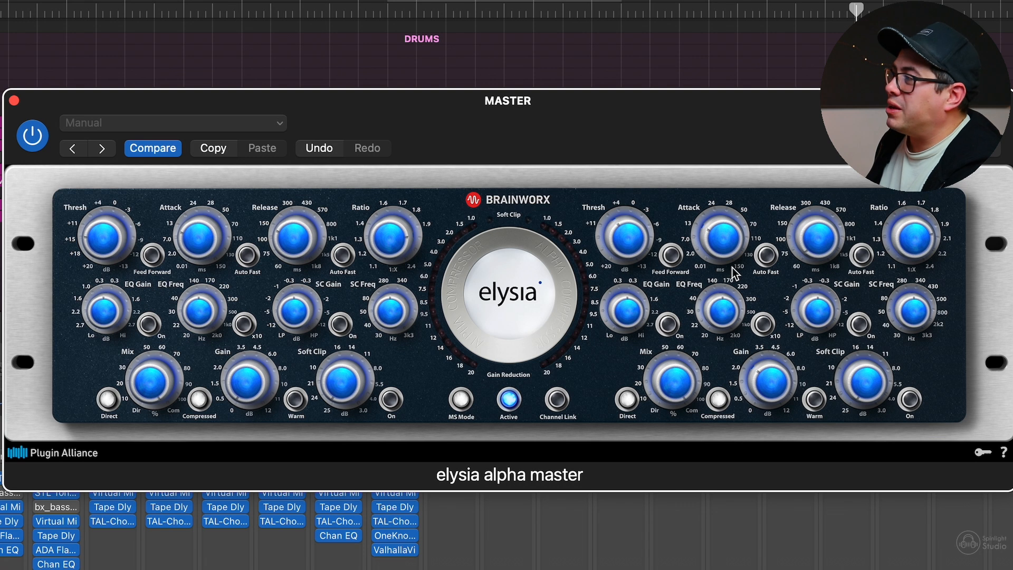
Replay the song from an earlier point and compare the mid/side compression against bypass.
left_click(709, 8)
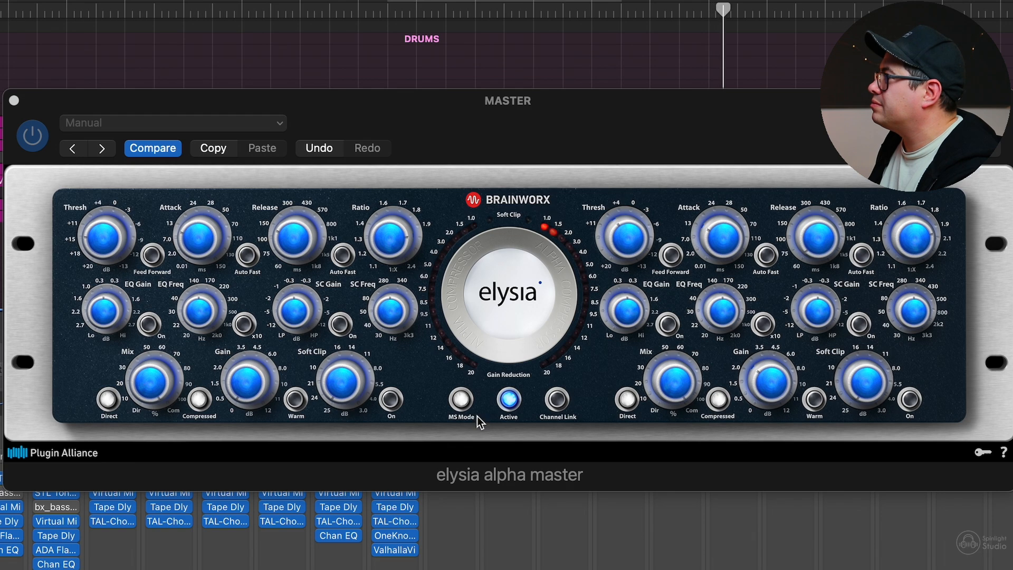
left_click(509, 402)
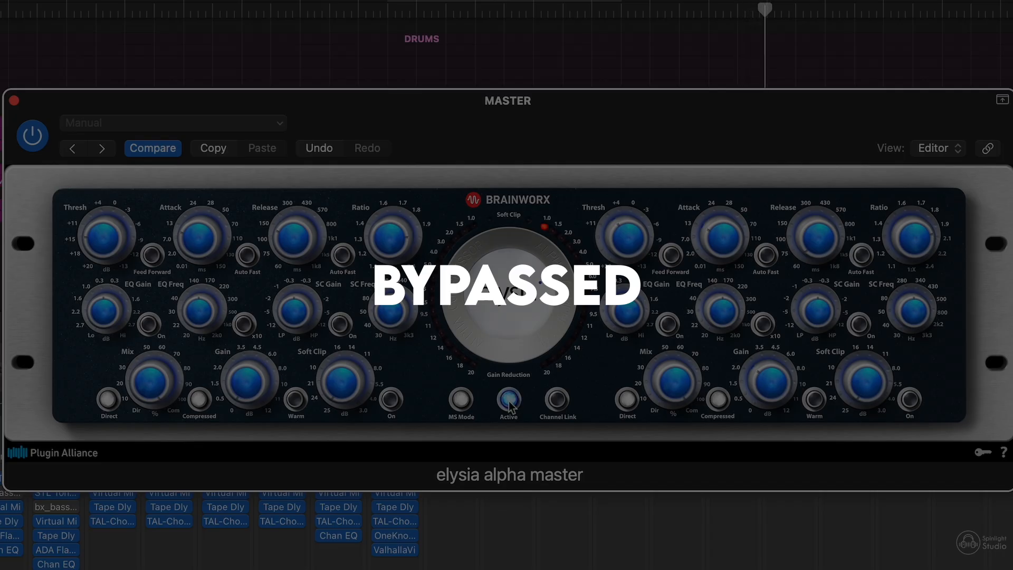
left_click(509, 402)
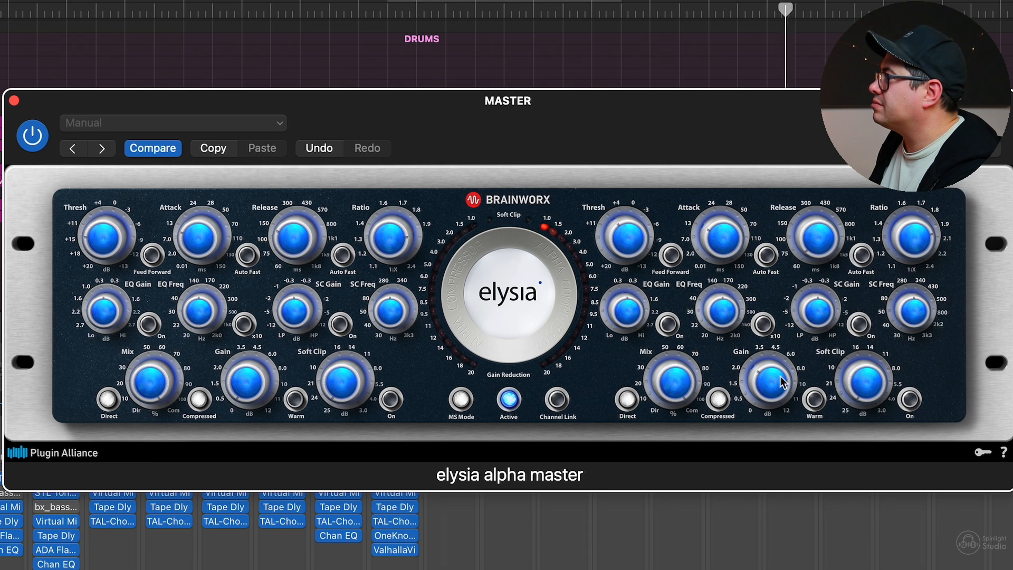
left_click(509, 401)
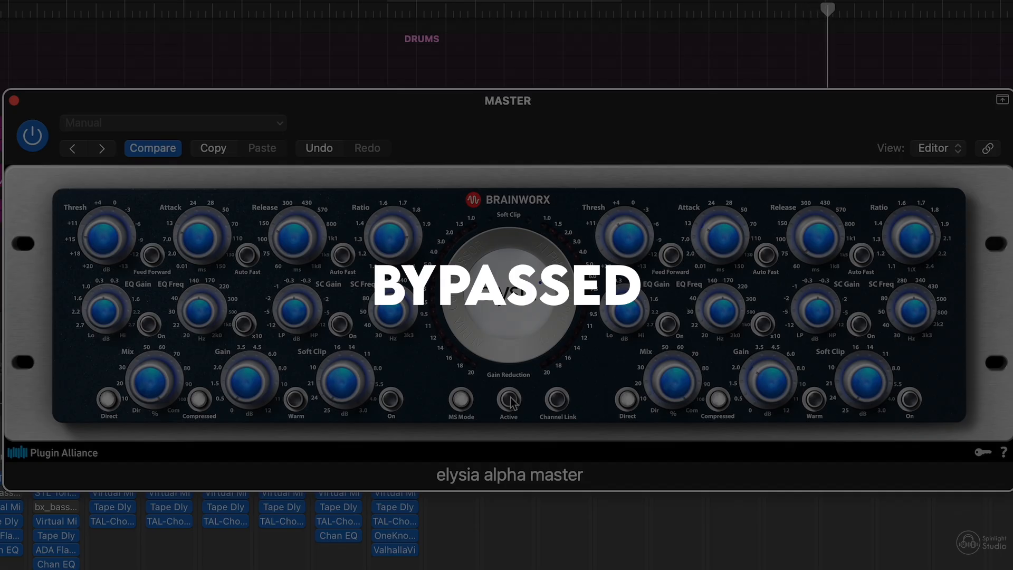
left_click(510, 401)
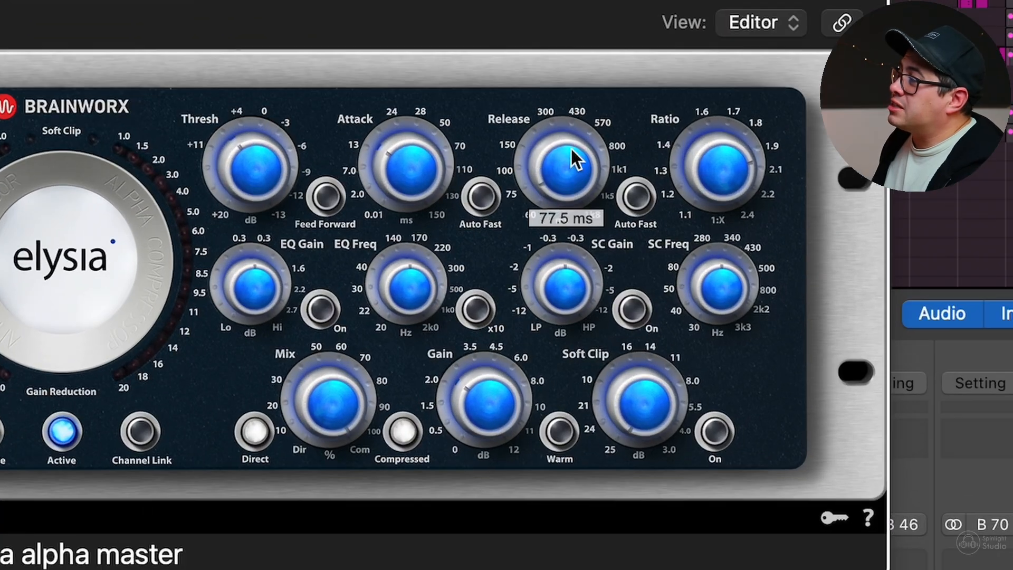
Readjust the second channel's Release, Gain and Threshold for stronger gain reduction.
left_click_drag(574, 157, 578, 93)
left_click_drag(487, 390, 480, 458)
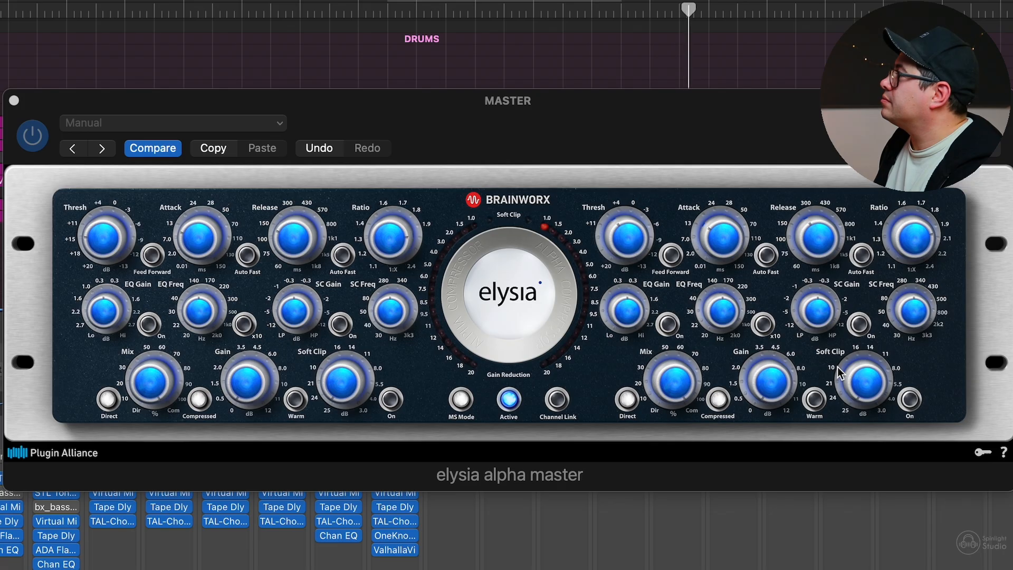
left_click(638, 227)
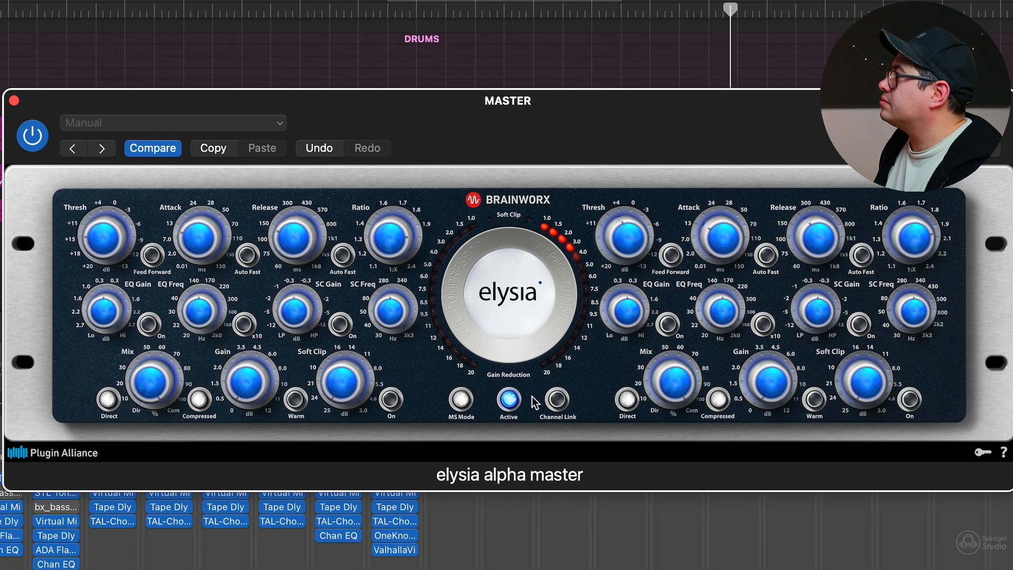
Compare the stronger second-channel compression against bypass several times during playback.
left_click(508, 400)
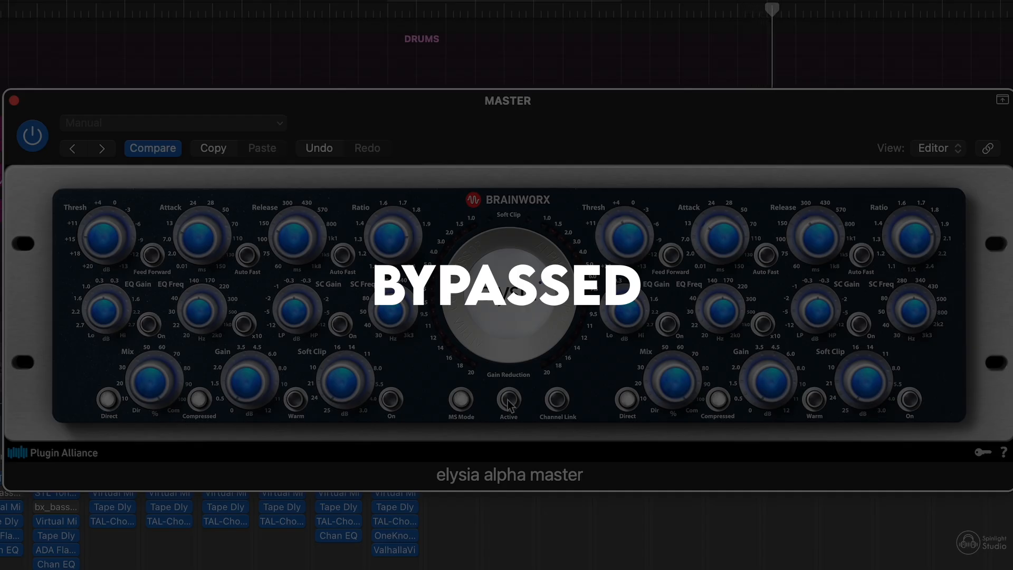
left_click(509, 401)
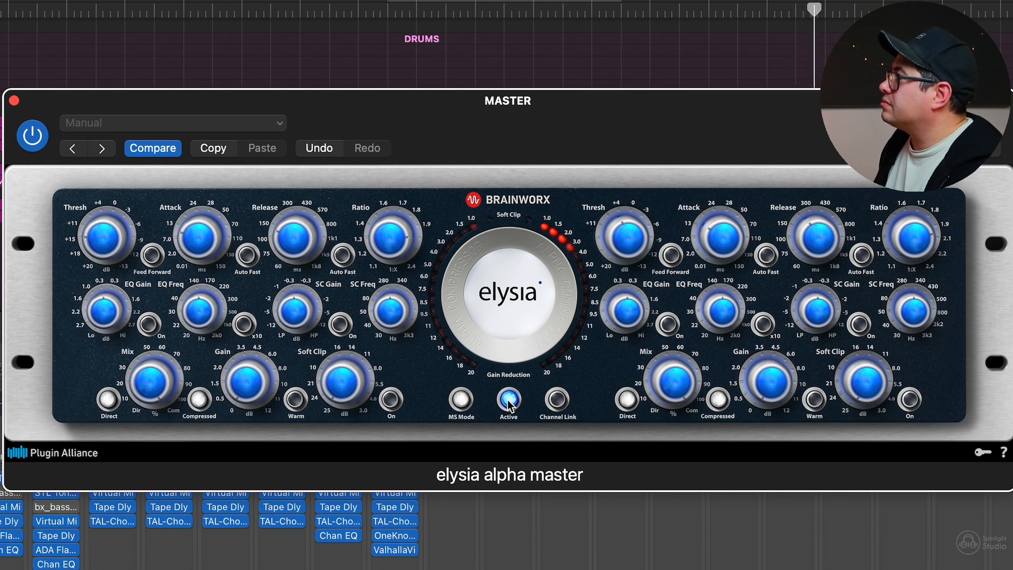
left_click(508, 401)
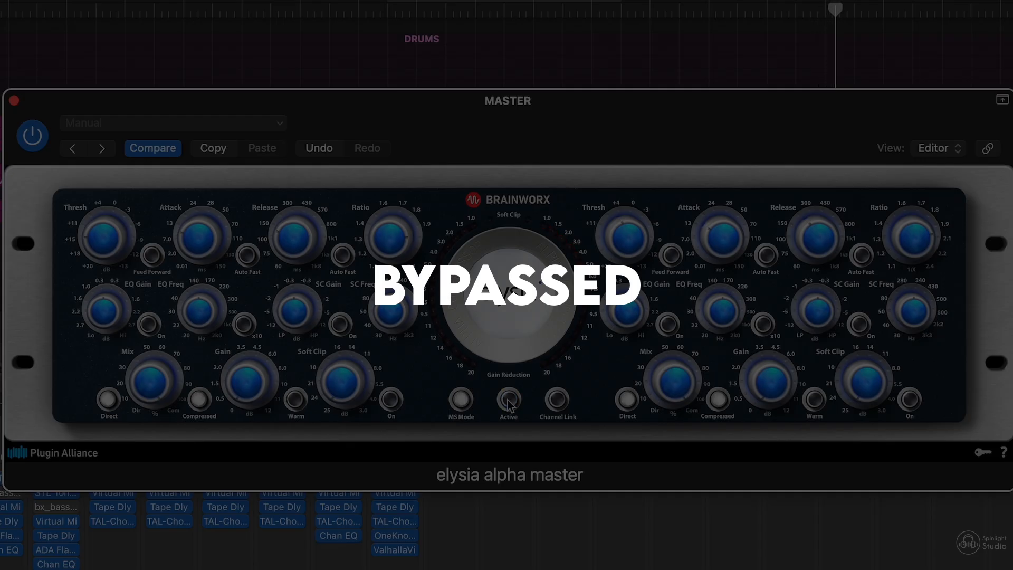
left_click(508, 401)
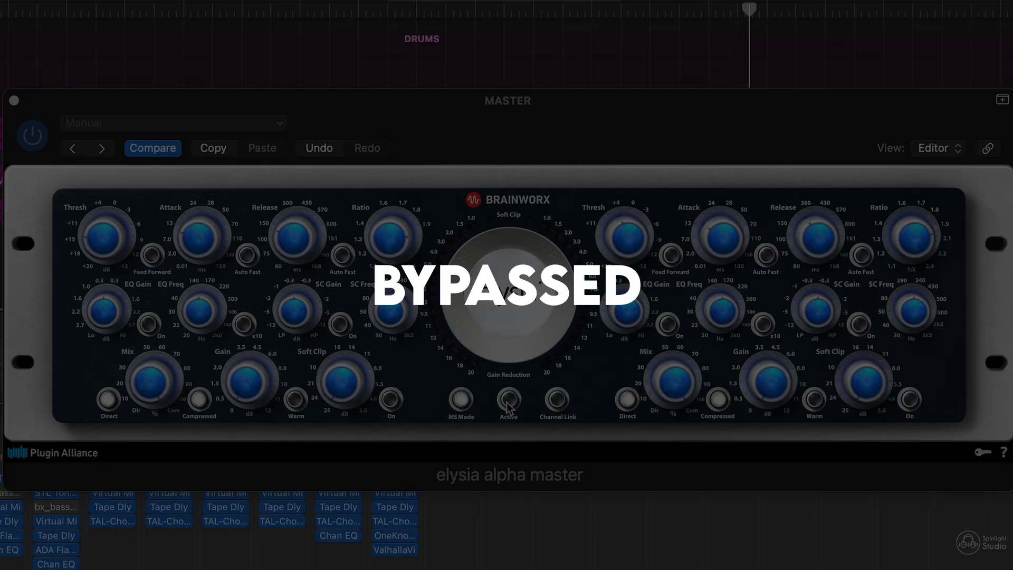
left_click(507, 402)
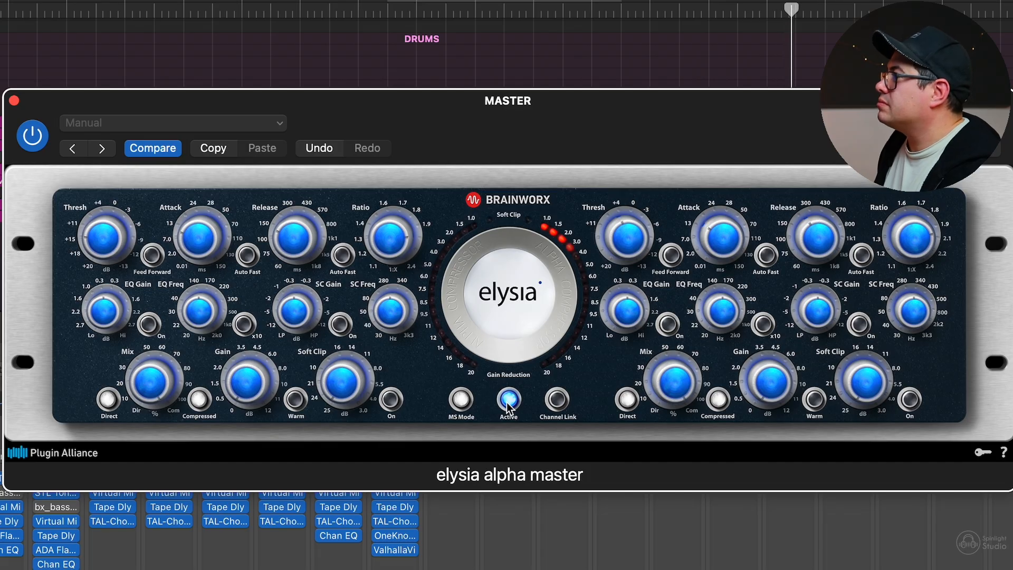
left_click(507, 403)
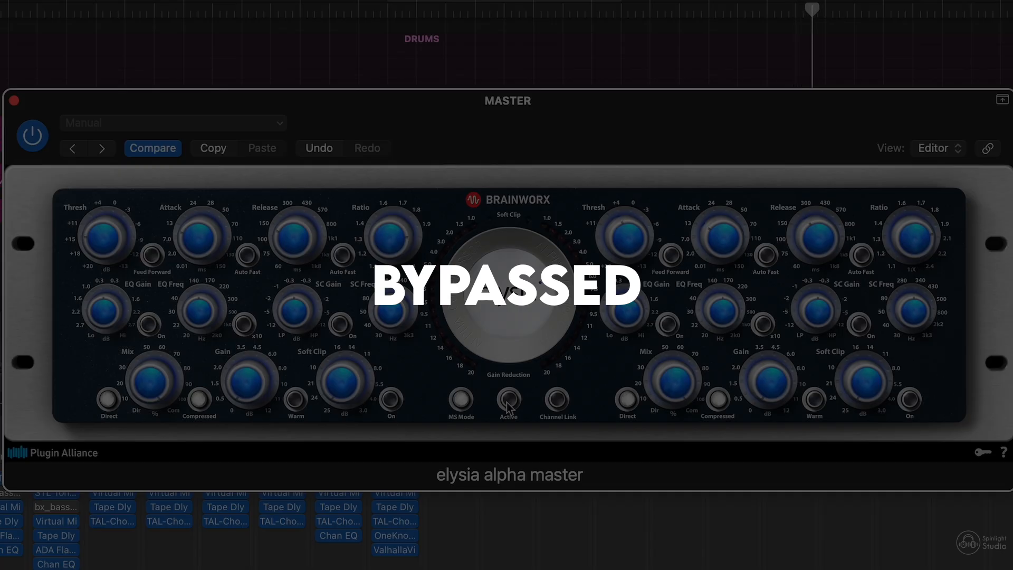